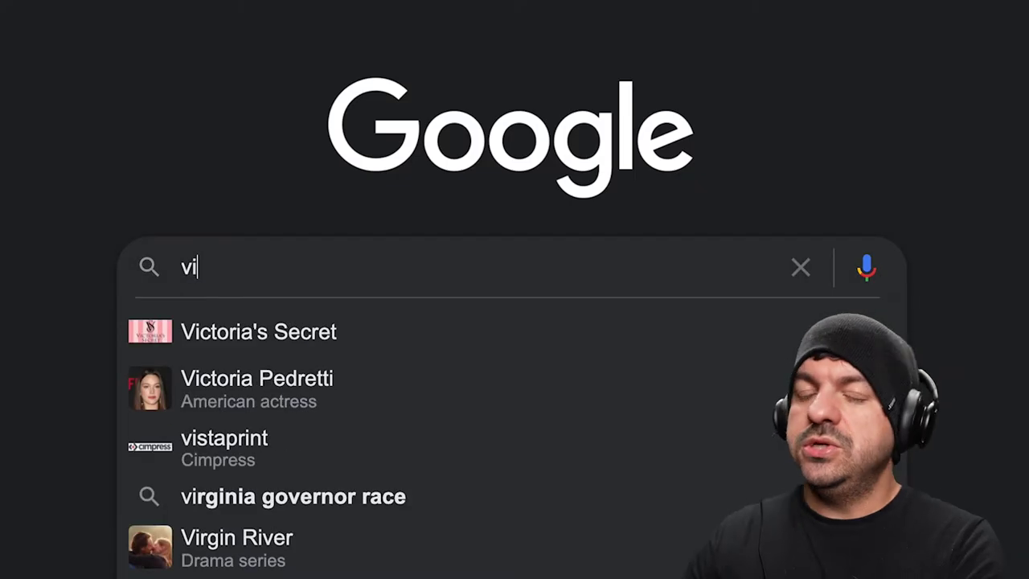
Search 'virtual light studio' and start the Interactive portrait lighting app from the results.
type("al")
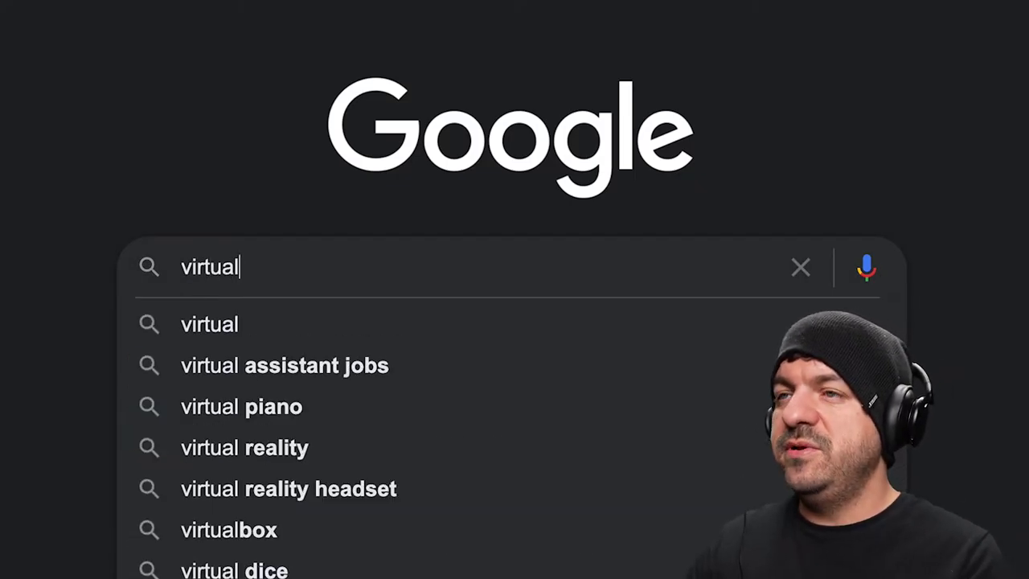
type(" light")
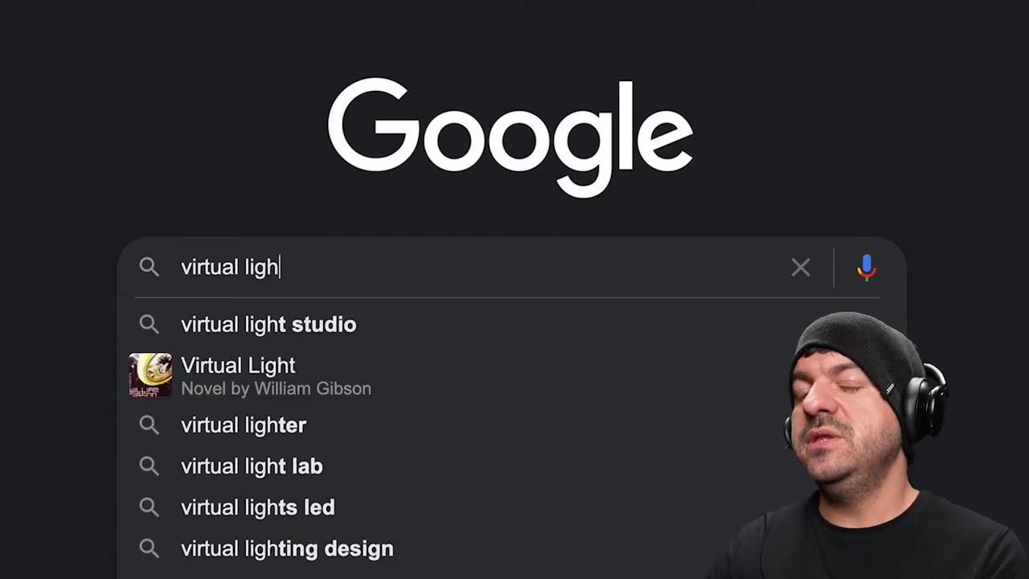
left_click(393, 324)
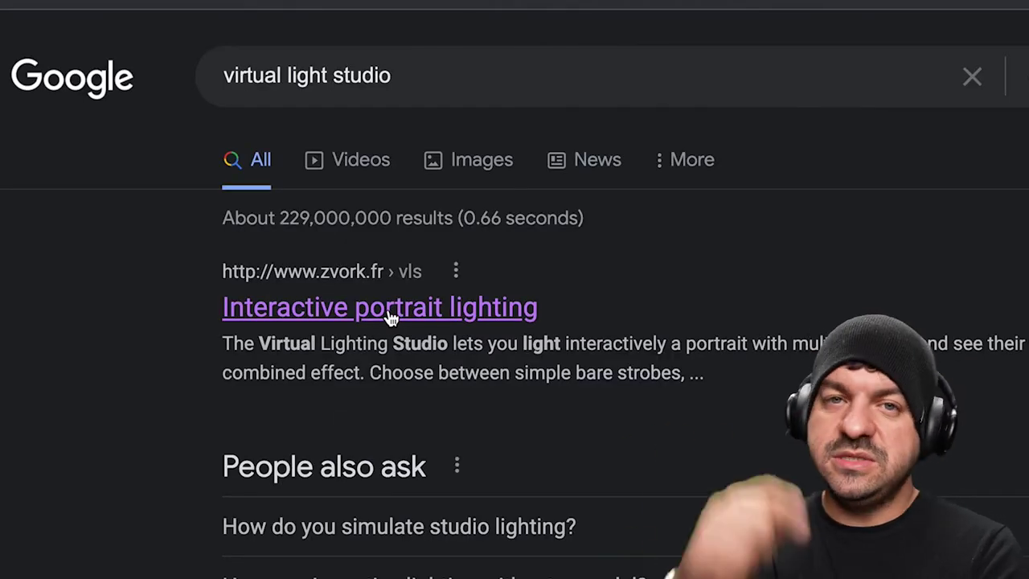
left_click(391, 317)
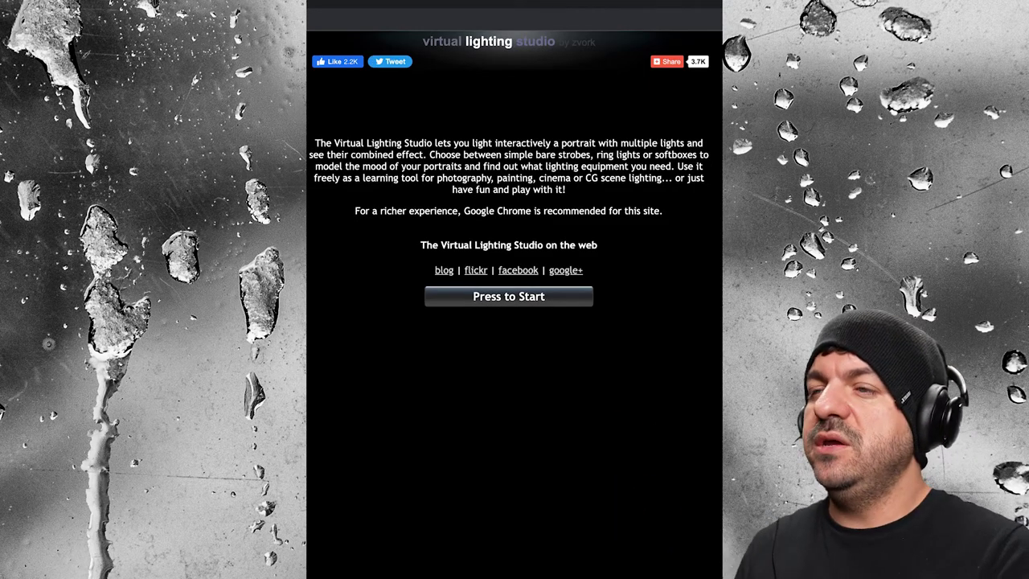
left_click(506, 298)
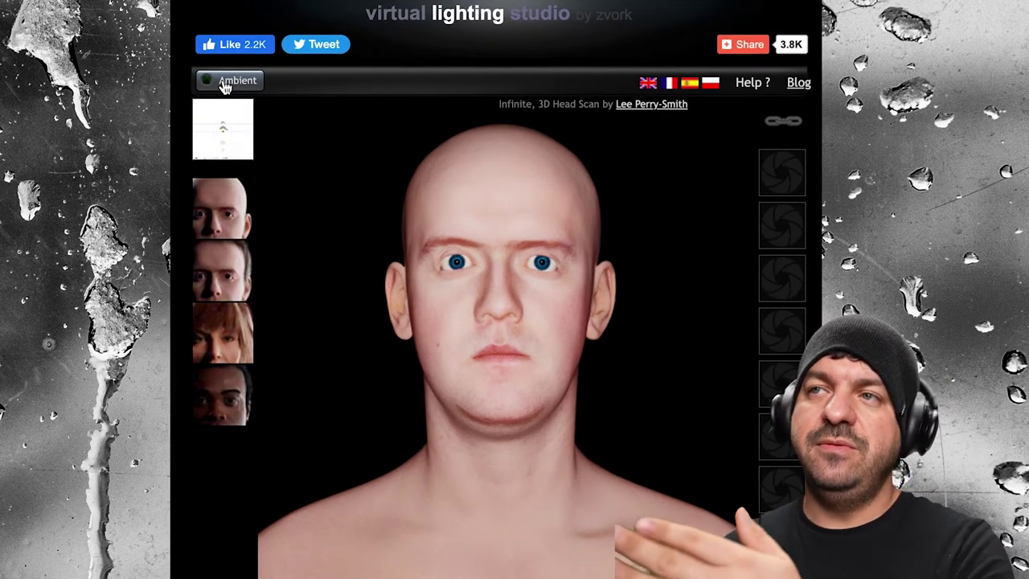
Switch on white ambient light so the bald head sits against a bright backdrop.
left_click(225, 86)
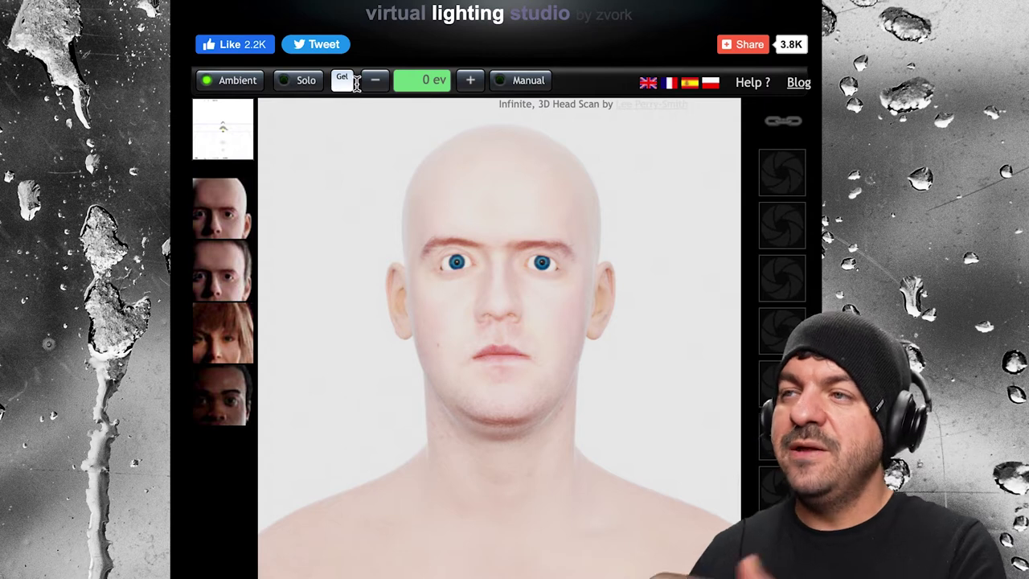
Give the ambient light a full green gel and lower its exposure by half a stop.
left_click(344, 82)
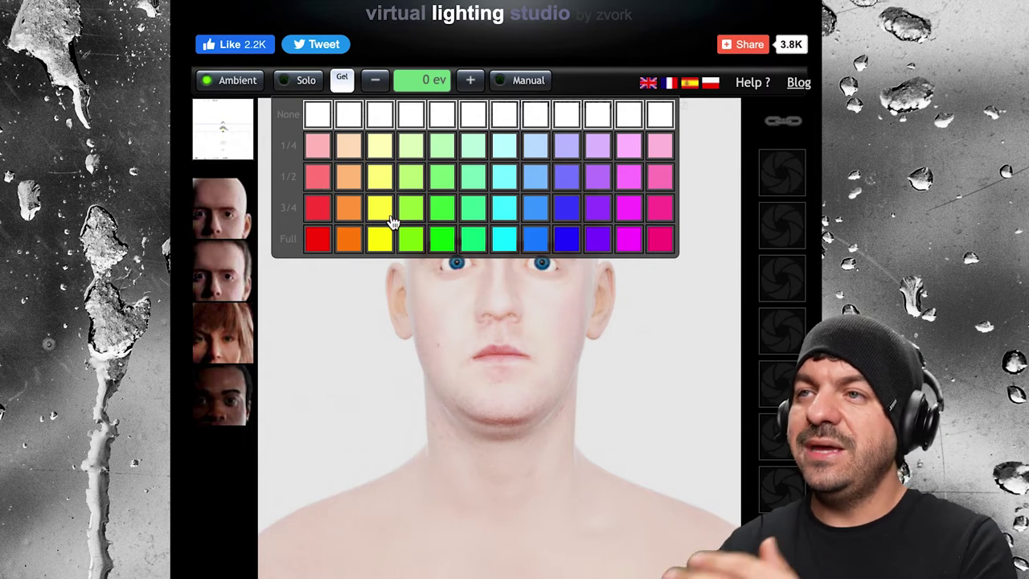
left_click(441, 244)
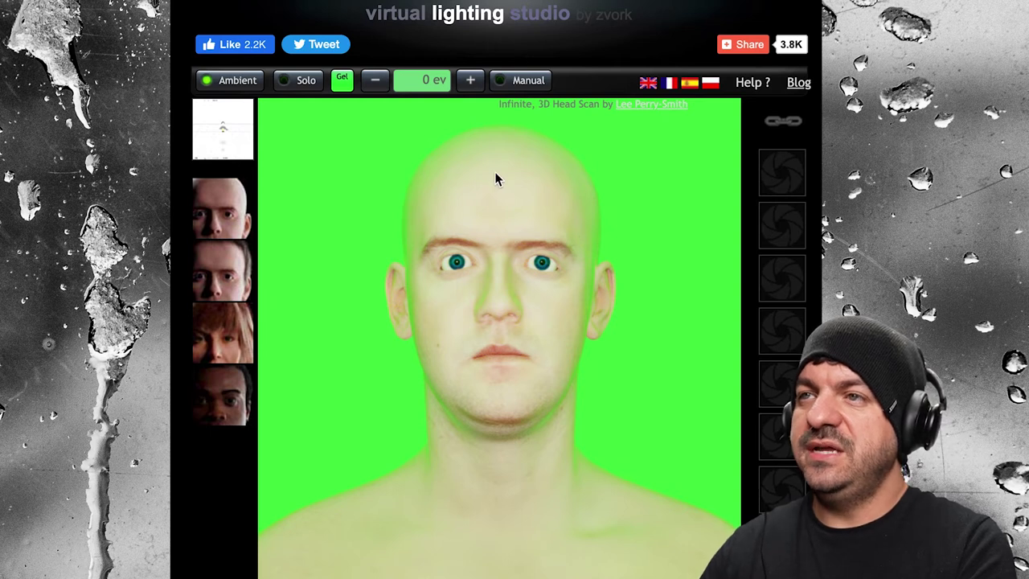
left_click(375, 86)
Lower the green ambient light's exposure step by step down to -3.5 ev.
left_click(374, 82)
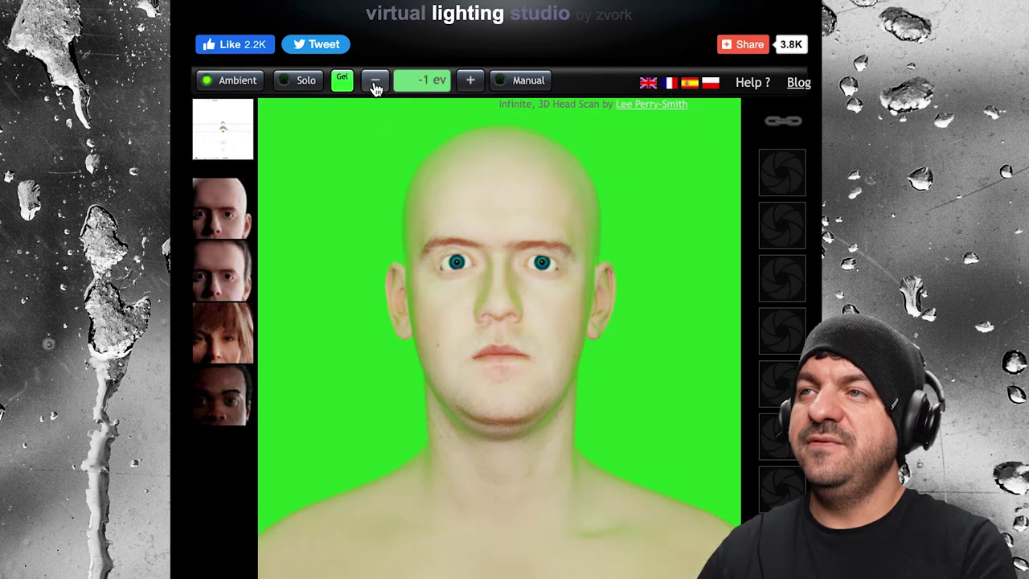
left_click(375, 82)
left_click(374, 82)
left_click(375, 82)
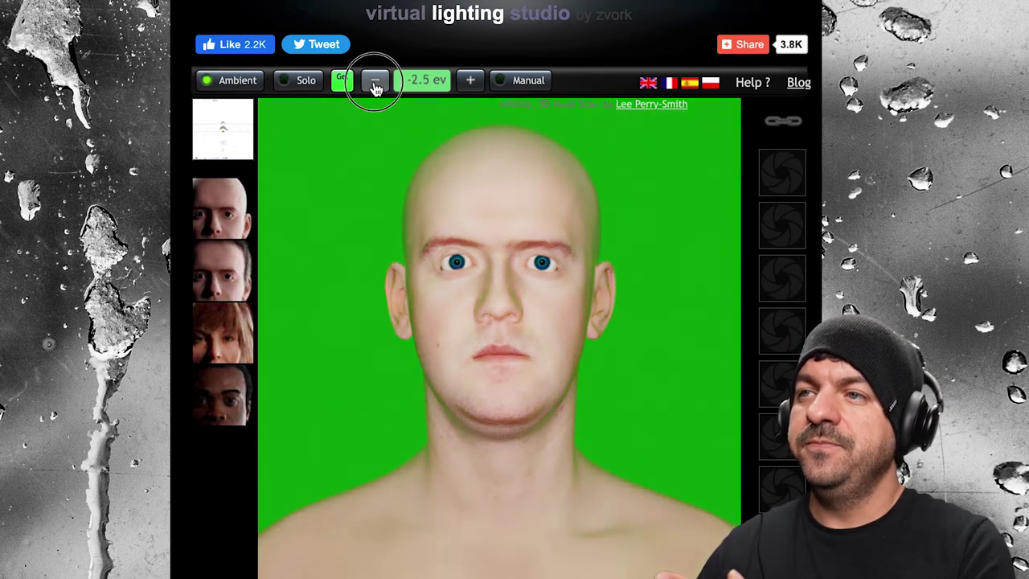
left_click(375, 82)
left_click(374, 83)
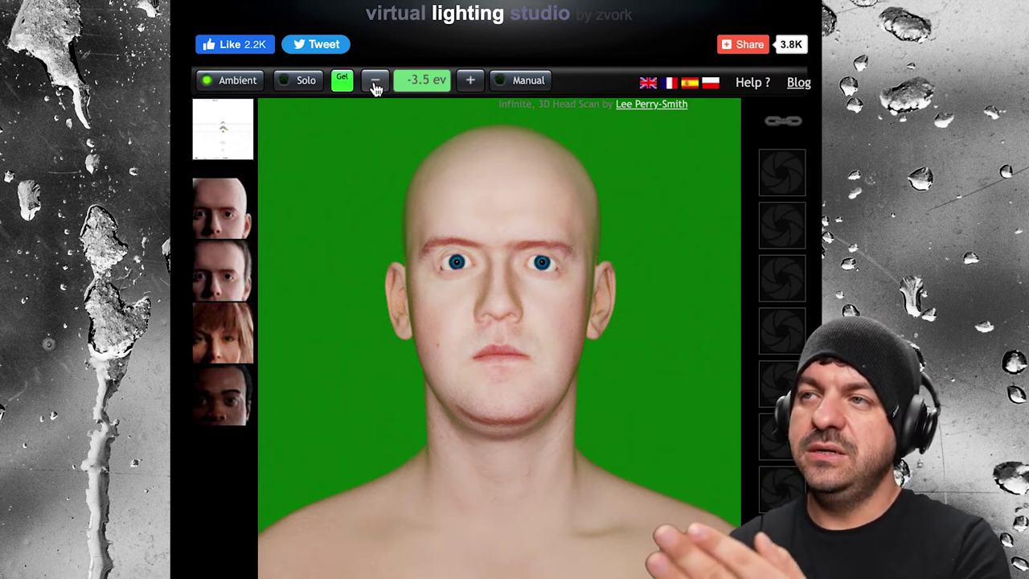
Switch to manual exposure, reading 10.5 ev at 1/250 s, f/8, 100 ISO.
left_click(524, 85)
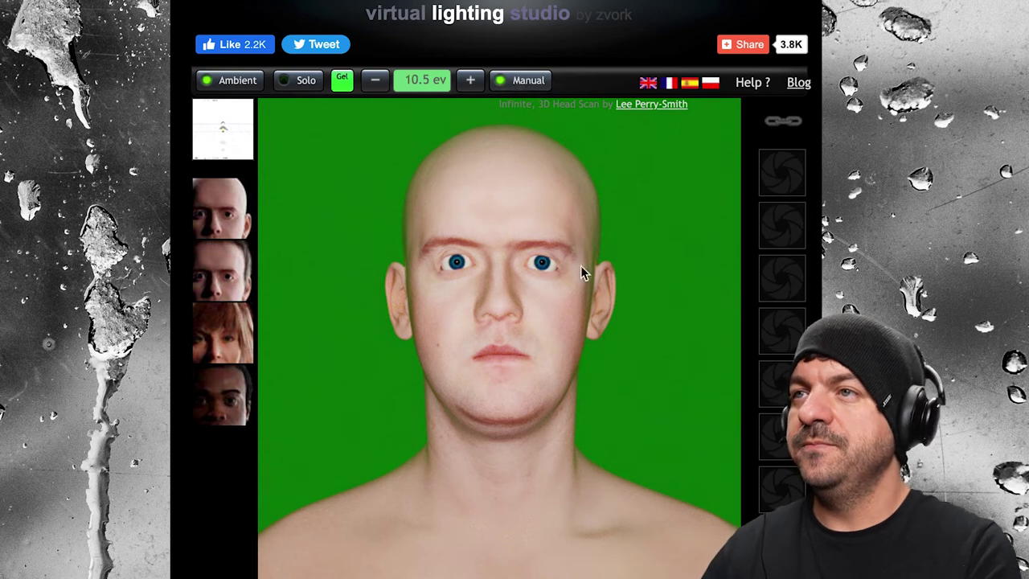
scroll(370, 571, "down", 2)
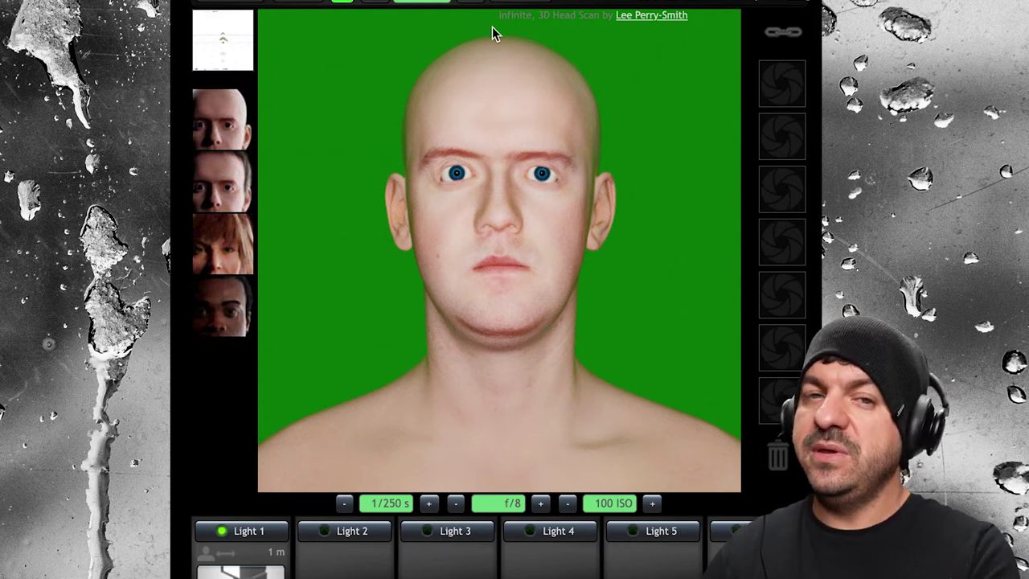
scroll(512, 8, "up", 2)
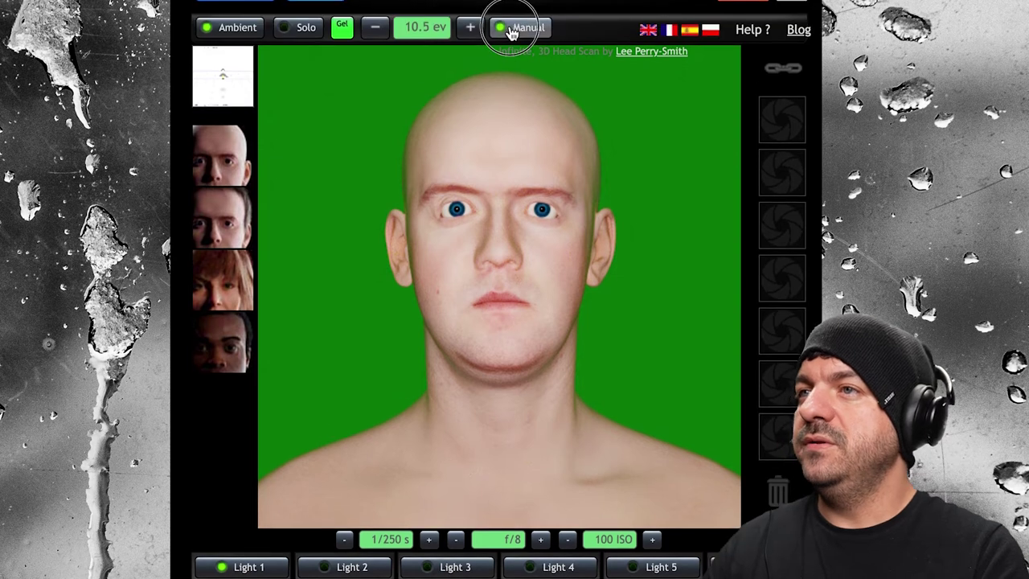
Solo the ambient light briefly, then switch ambient off to leave the head on black.
left_click(309, 89)
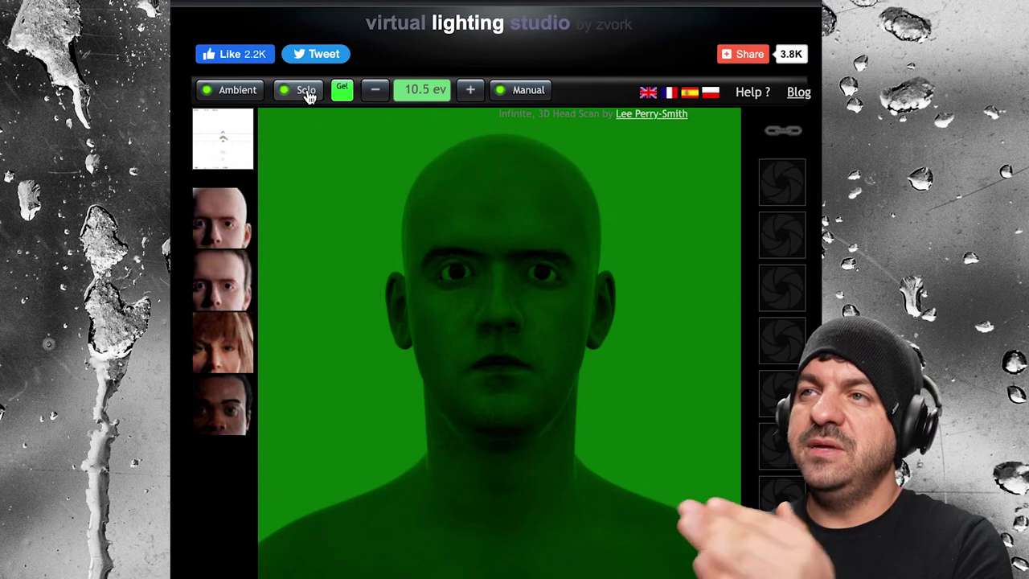
left_click(308, 95)
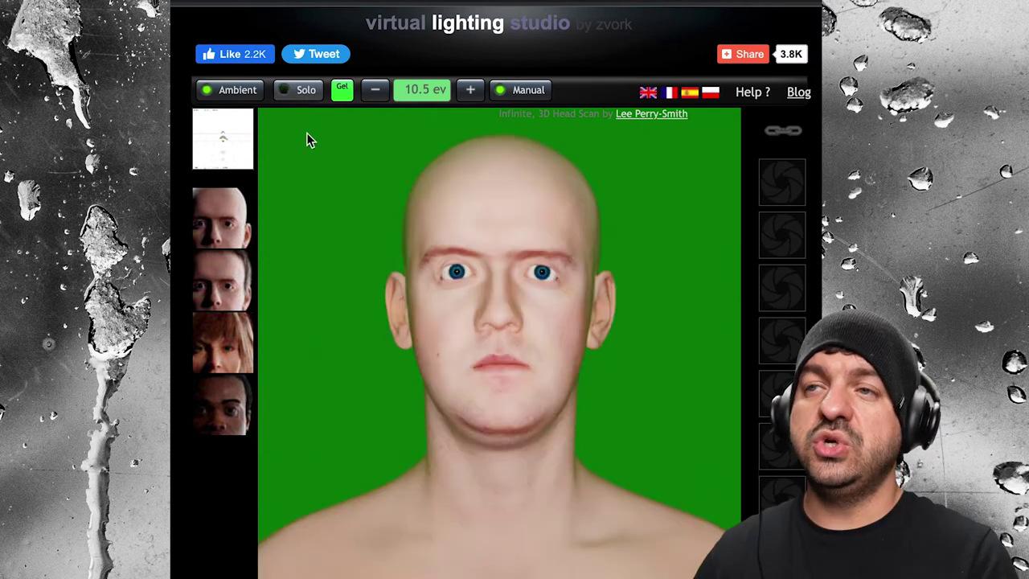
left_click(237, 90)
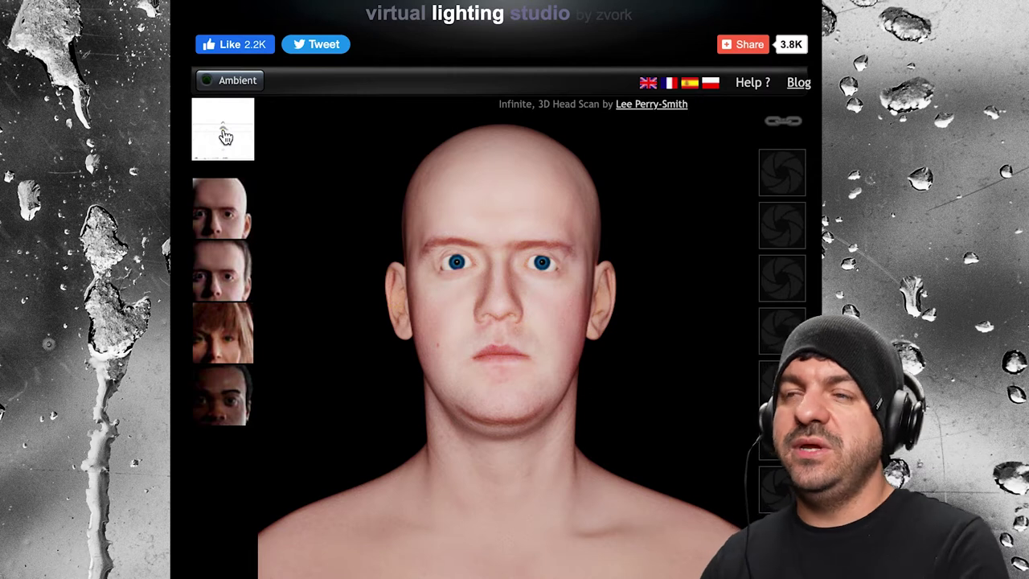
In the setup view, move Light 1 to 0.92 m left and 0.38 m front, then return to the render.
left_click(226, 138)
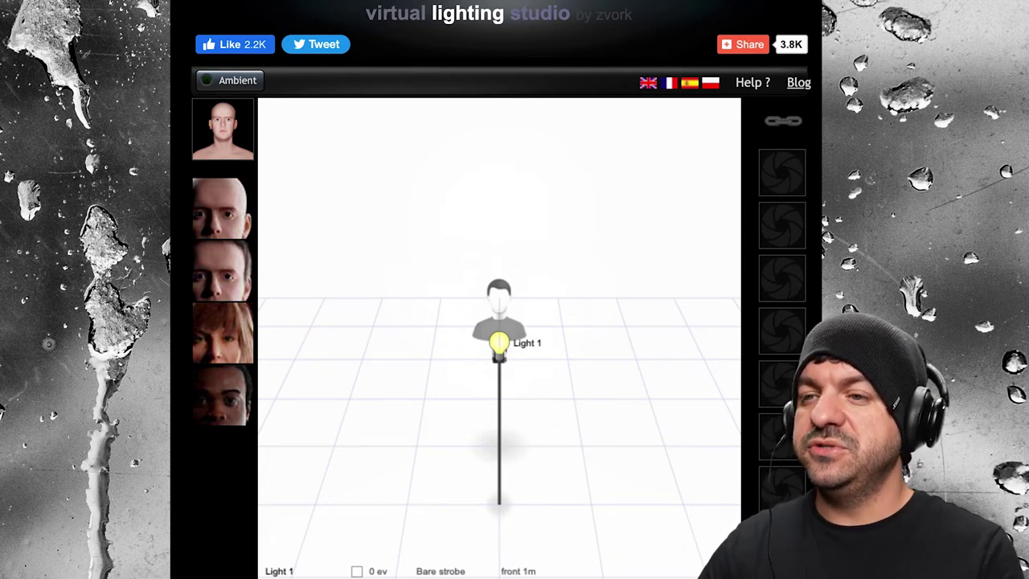
left_click_drag(499, 342, 408, 312)
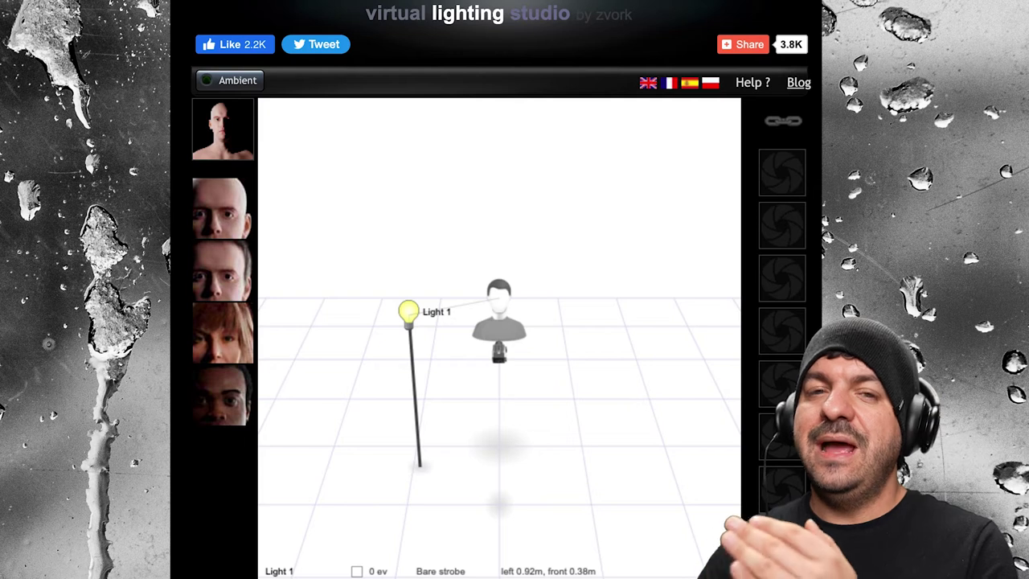
left_click(234, 135)
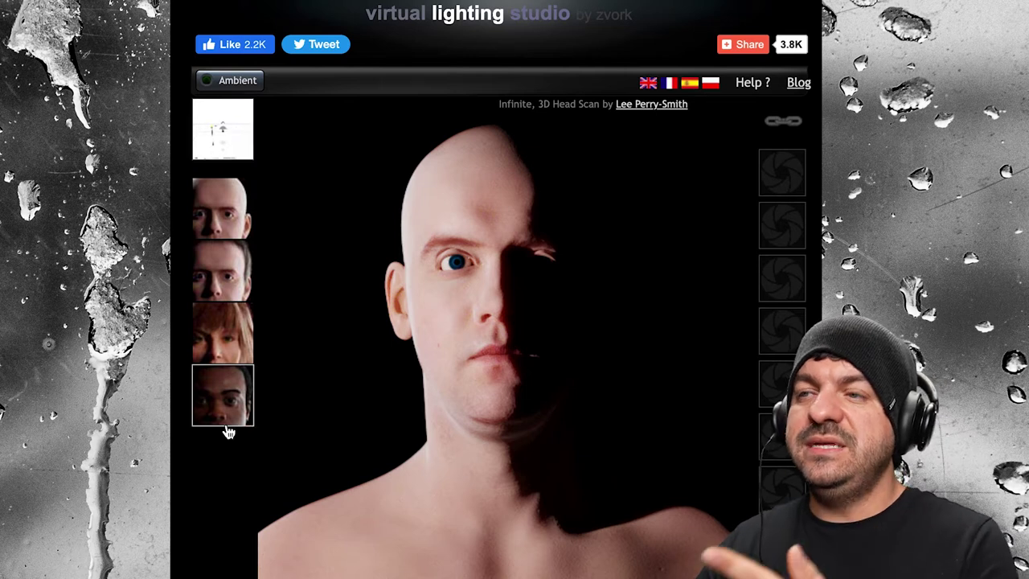
Cycle through the bald, short-haired, woman's and fourth face models, then show the 3-D setup diagram.
left_click(249, 225)
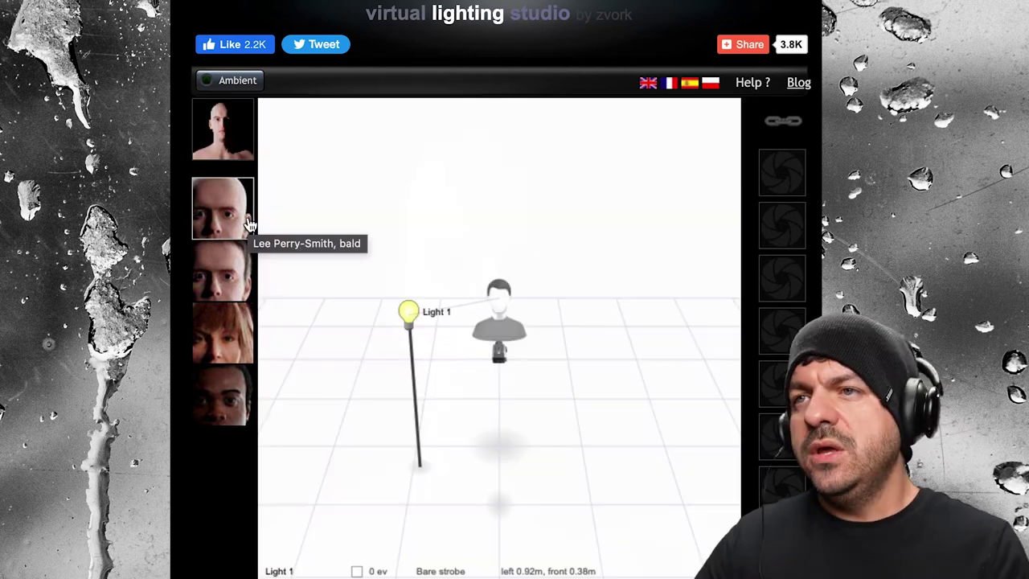
left_click(251, 221)
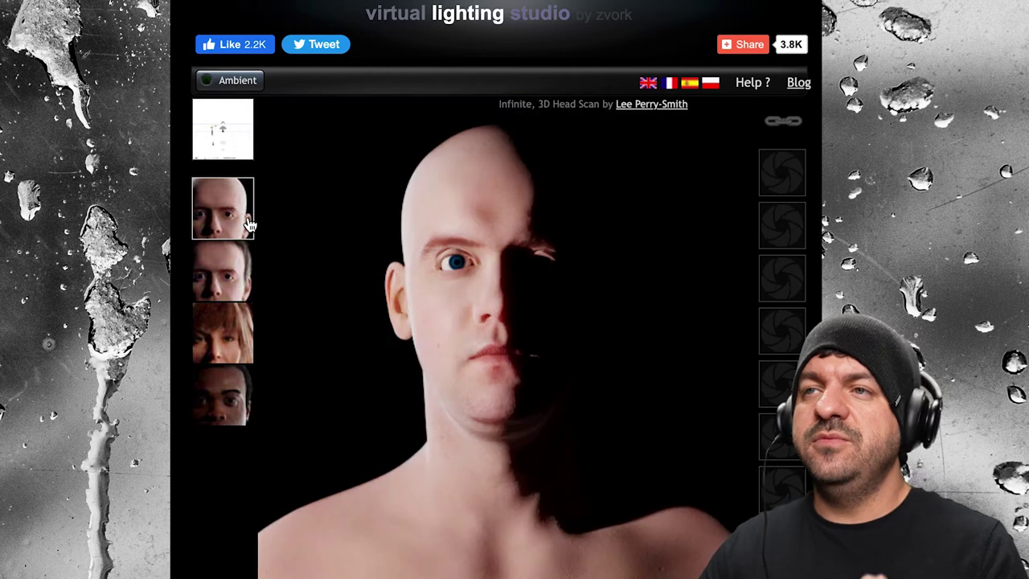
left_click(239, 276)
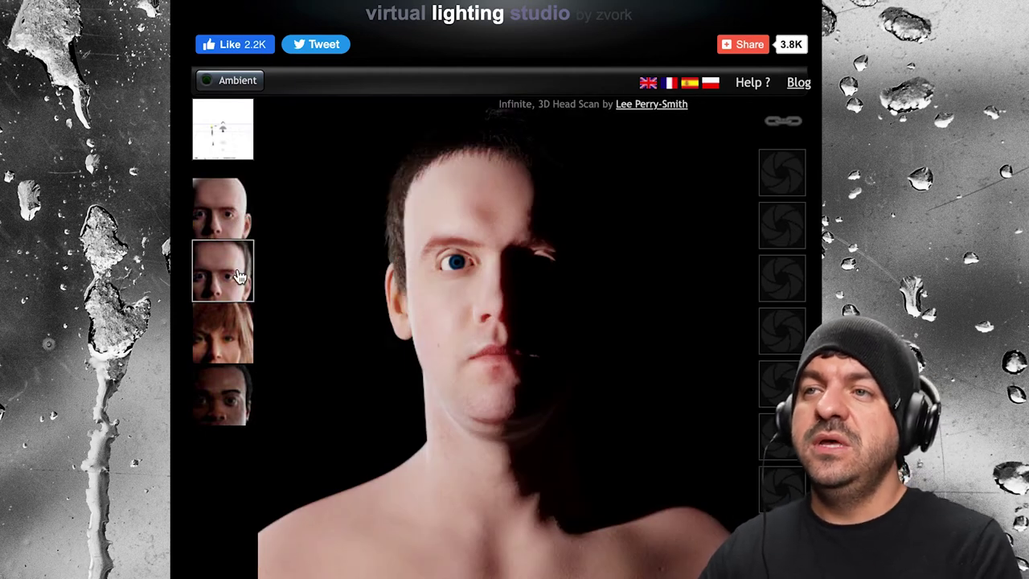
left_click(234, 334)
left_click(232, 394)
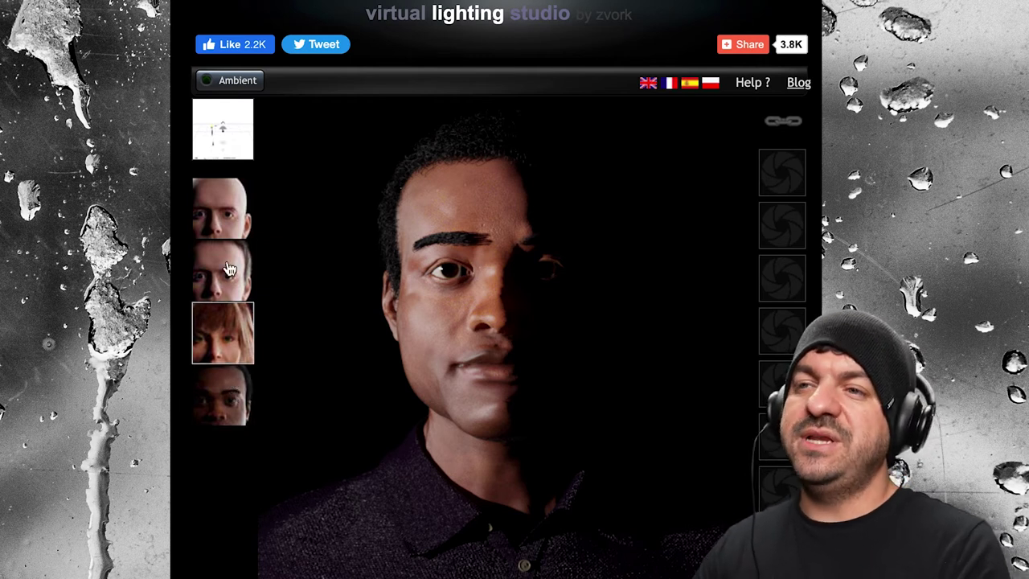
left_click(221, 130)
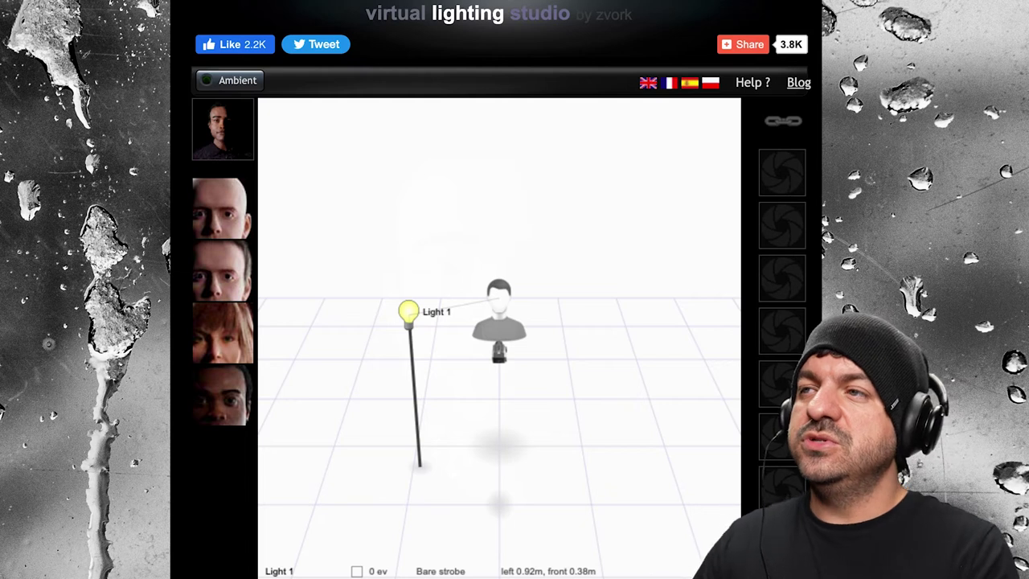
Snapshot the one-light setup, raise Light 2's power, and return to the rendered portrait.
left_click(794, 189)
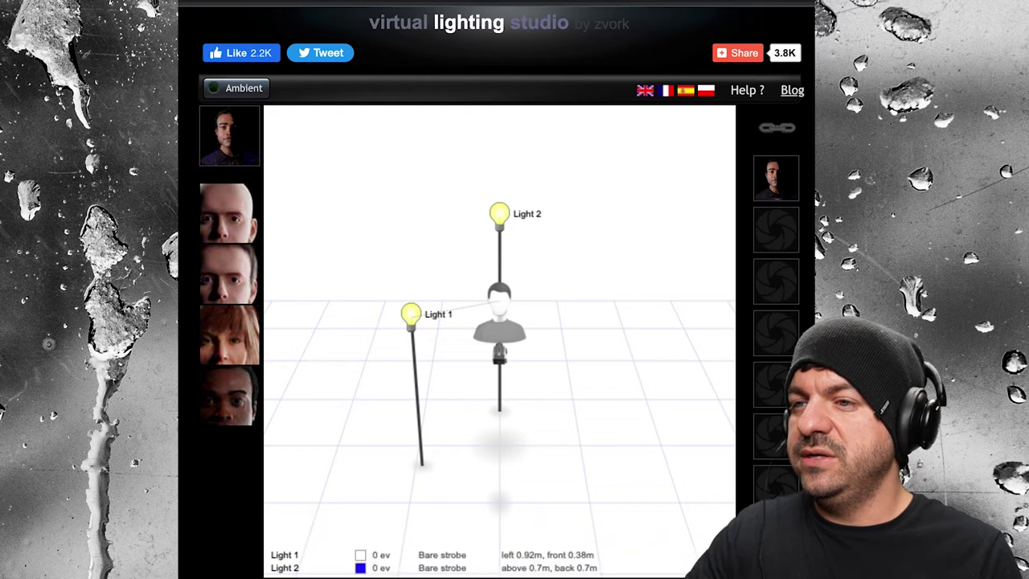
key("plus")
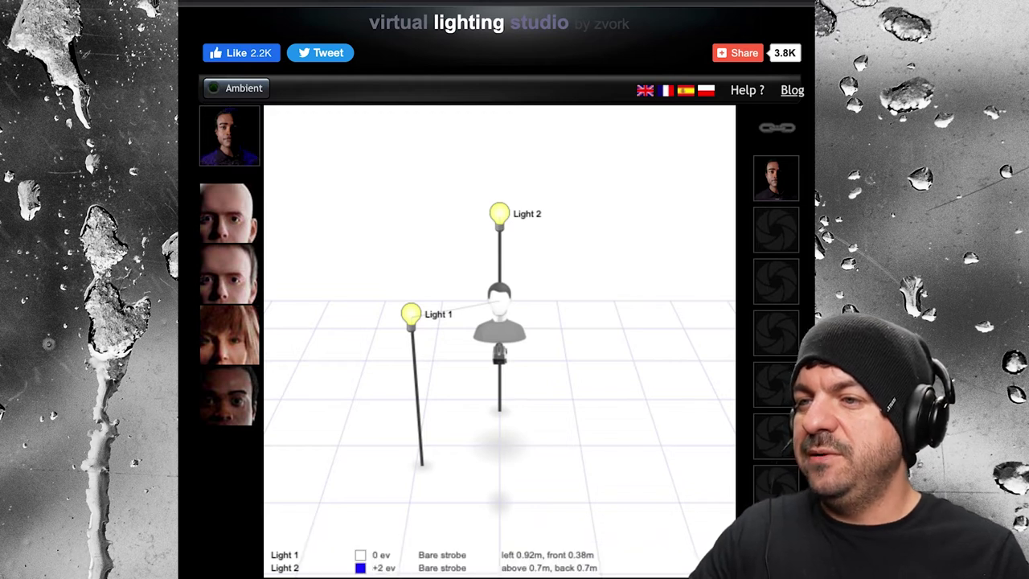
left_click(229, 135)
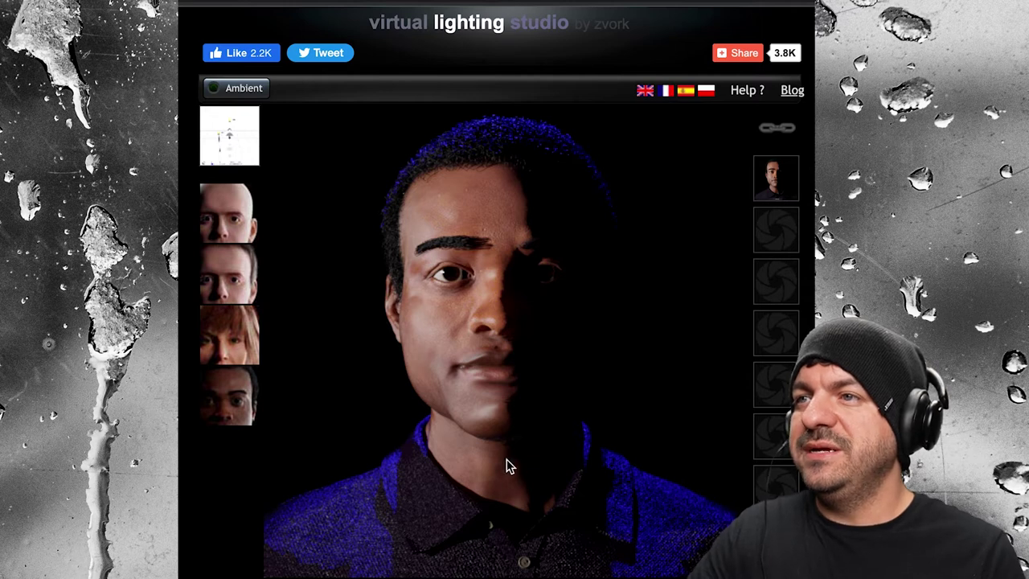
mouse_move(498, 572)
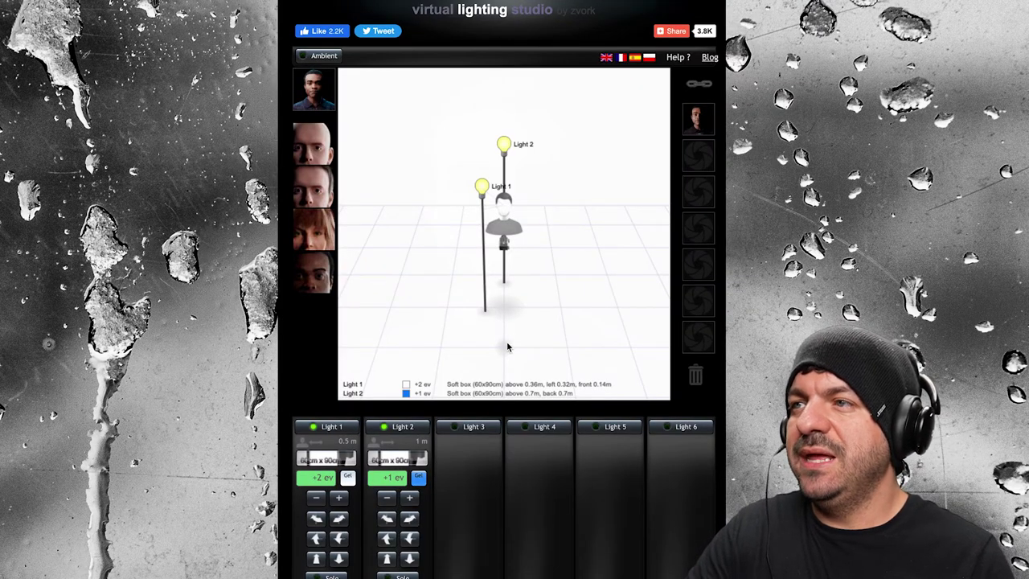
Snapshot the two-light look, then switch Light 1 off and push Light 2 to +3.5 ev.
left_click(699, 161)
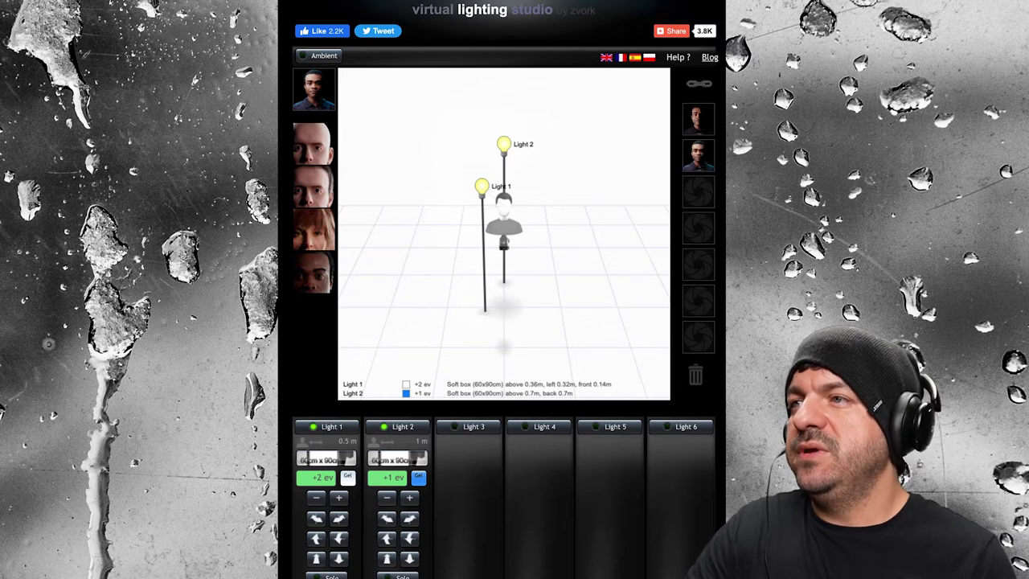
left_click(313, 428)
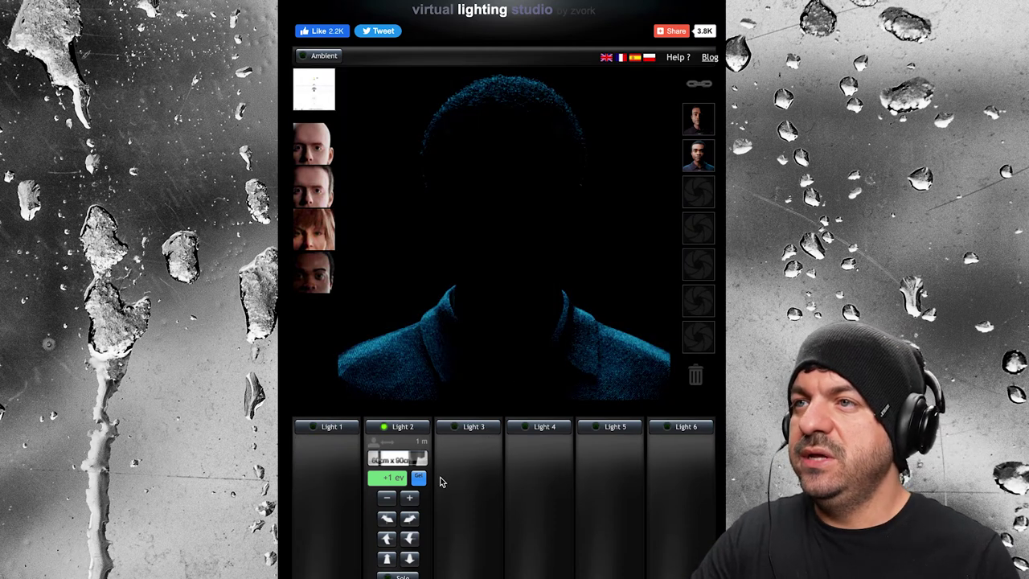
left_click(410, 499)
left_click(410, 500)
left_click(410, 499)
left_click(410, 500)
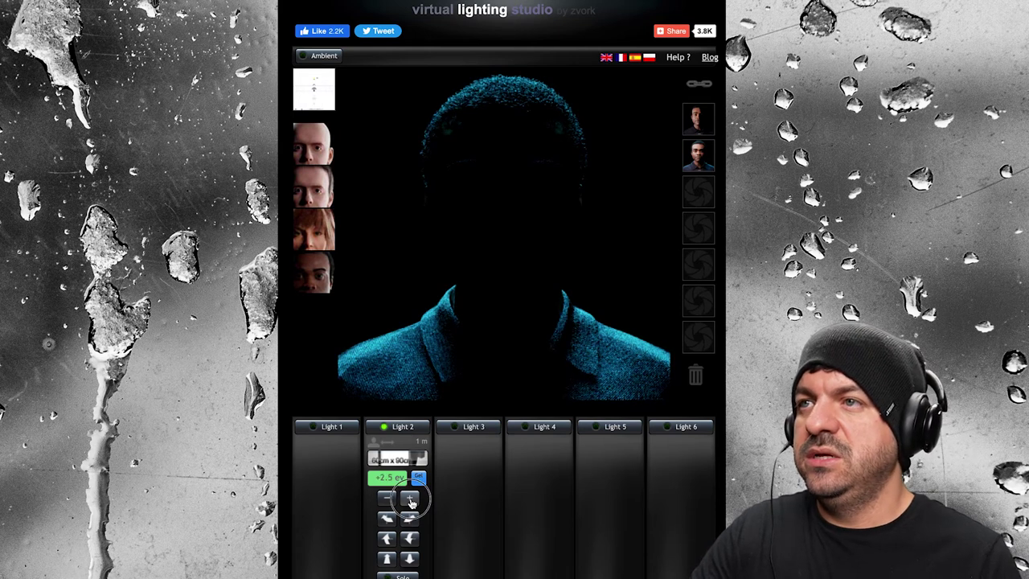
left_click(410, 499)
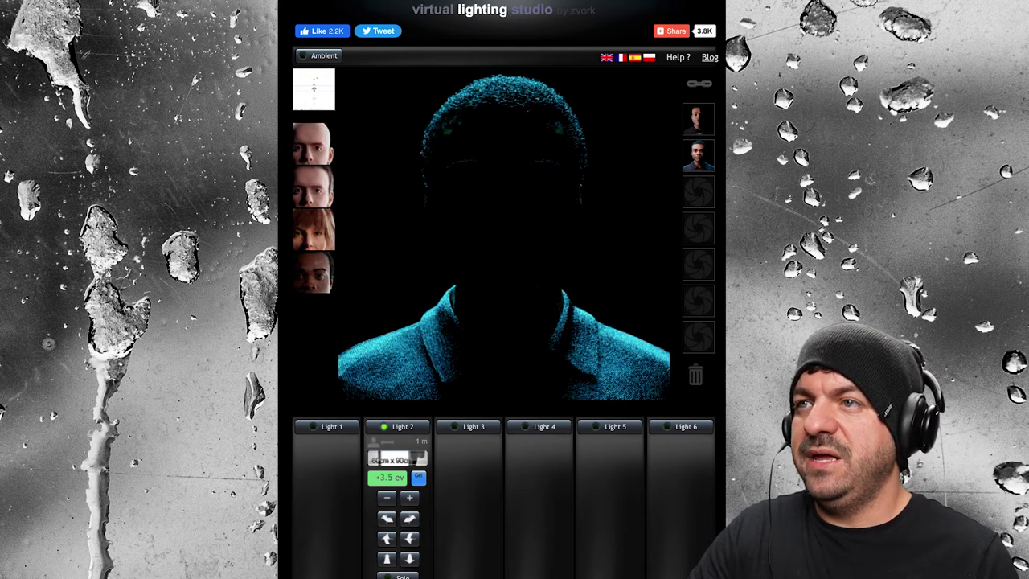
Save the rim-only snapshot, compare the three snapshots, and delete the extra one.
left_click(705, 197)
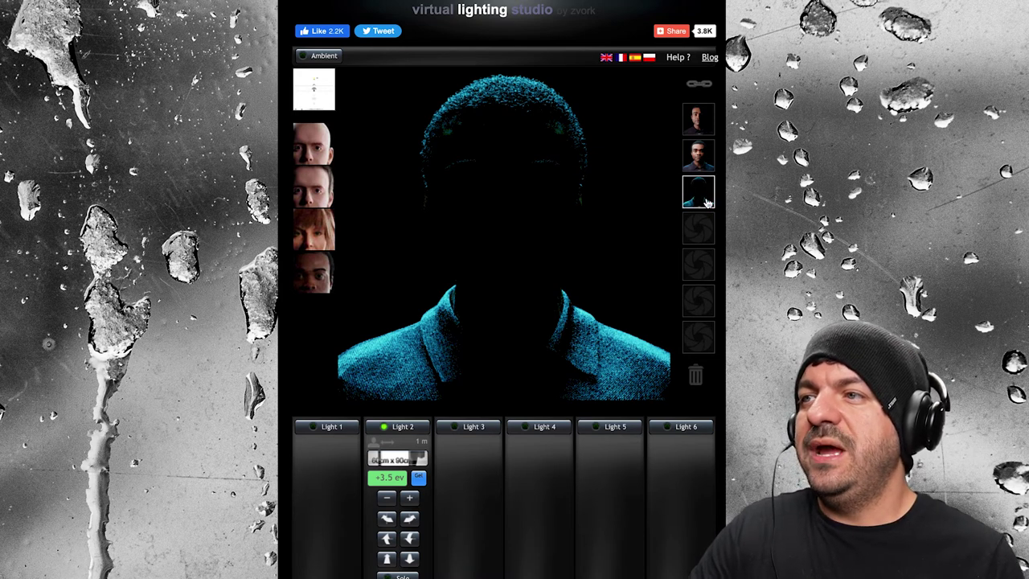
left_click(705, 164)
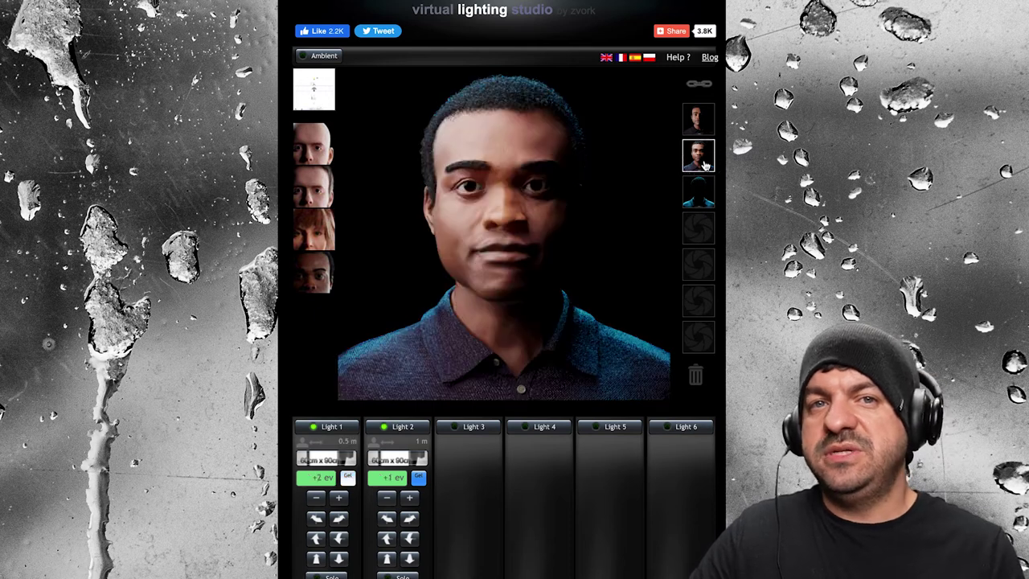
left_click(703, 133)
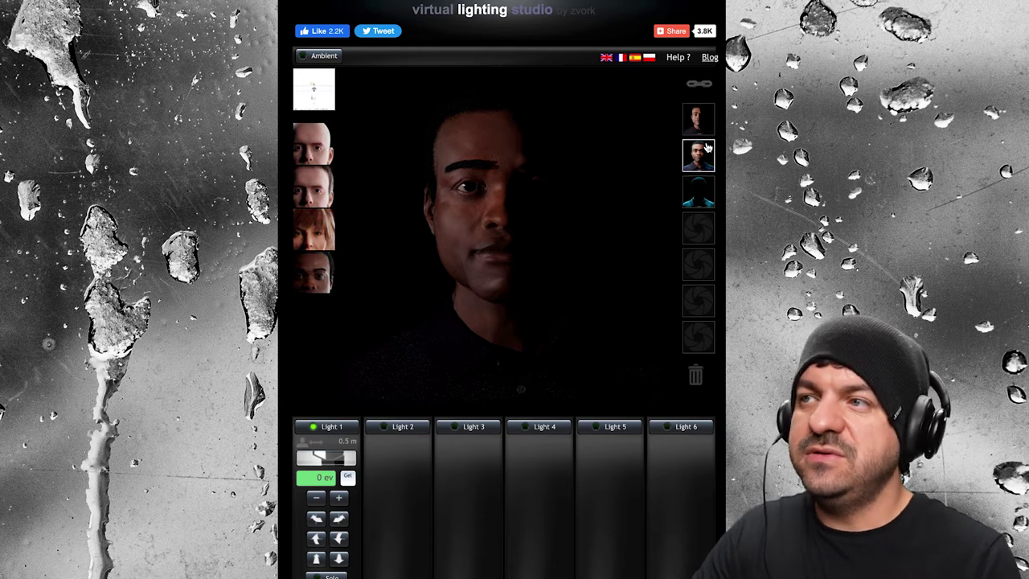
right_click(701, 197)
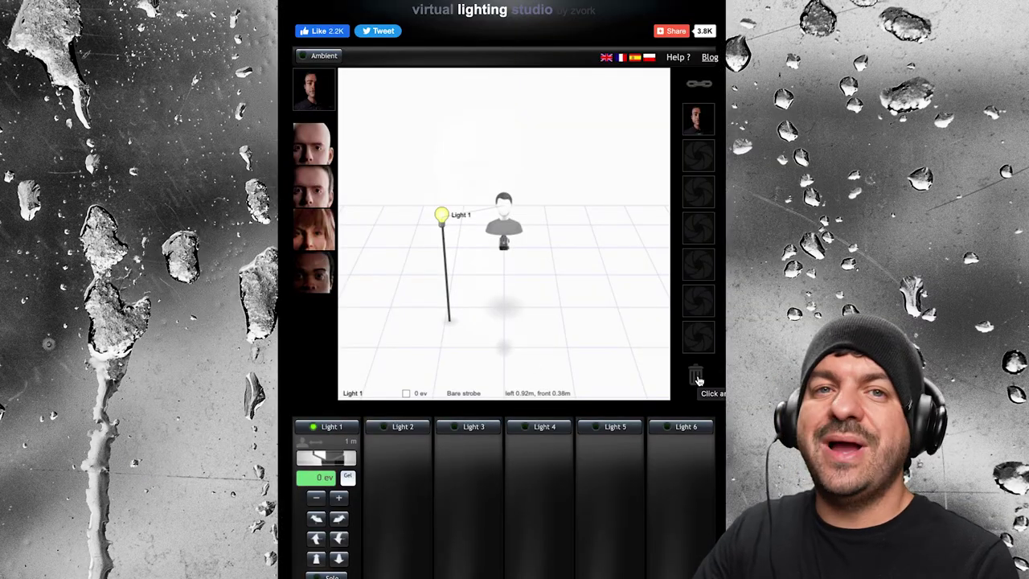
left_click(698, 378)
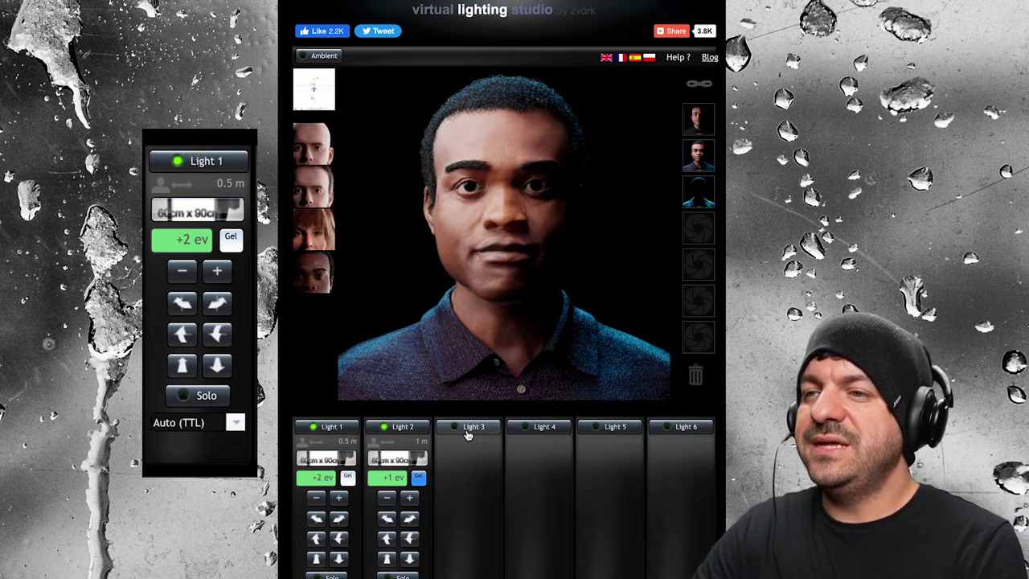
Toggle the key light off and on, then solo it twice before restoring both lights.
scroll(467, 435, "down", 1)
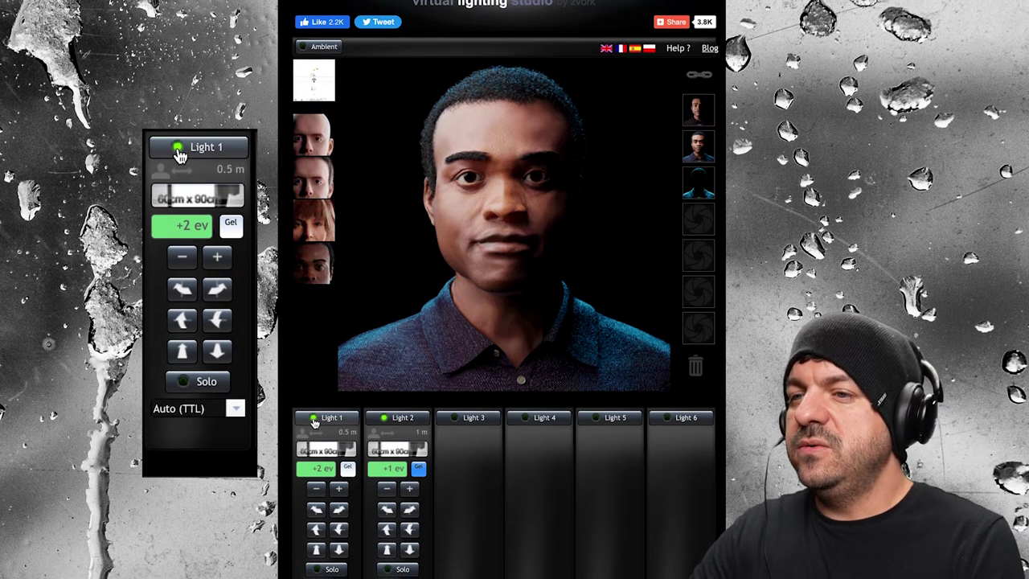
left_click(314, 419)
left_click(313, 419)
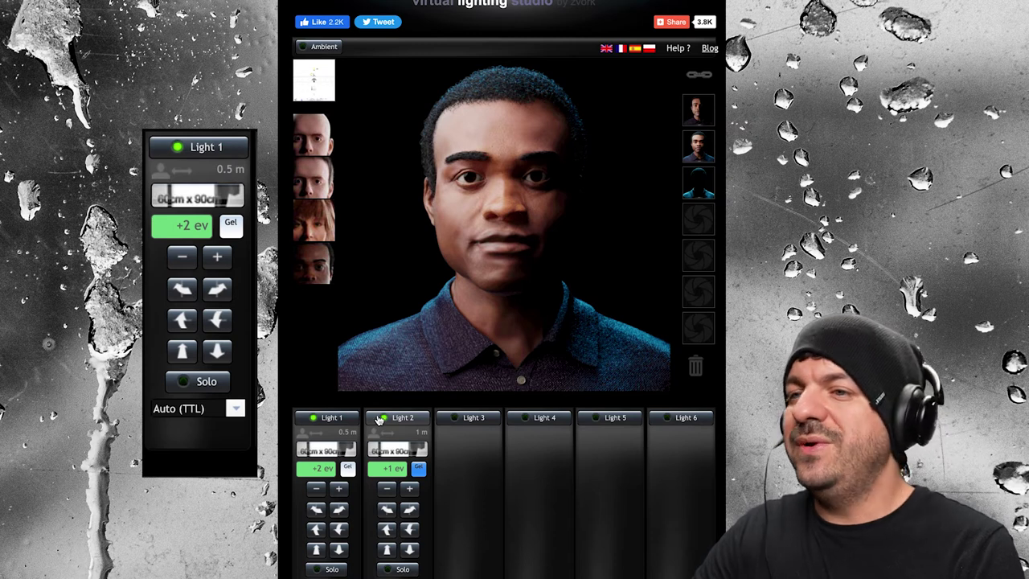
left_click(325, 570)
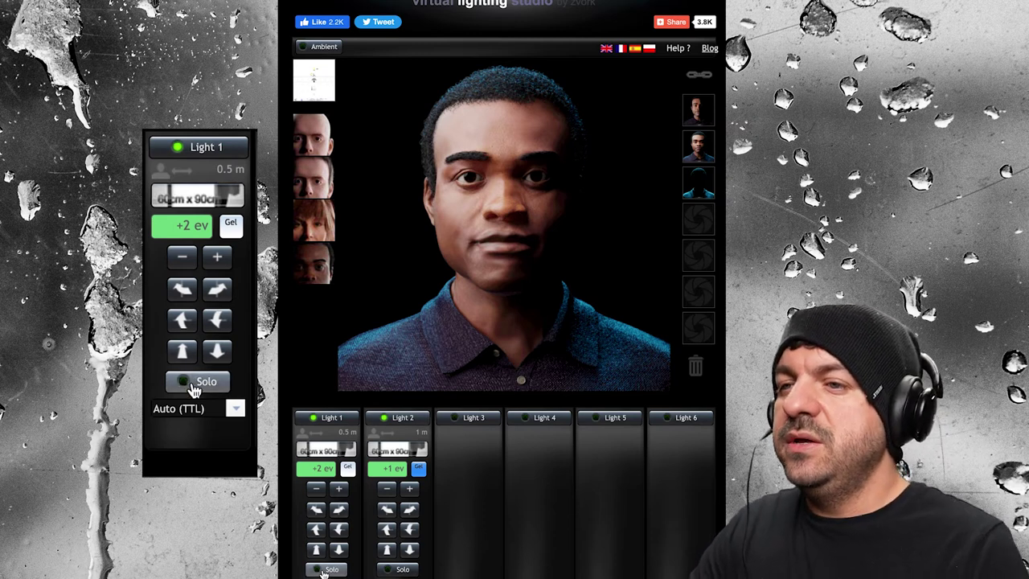
left_click(324, 570)
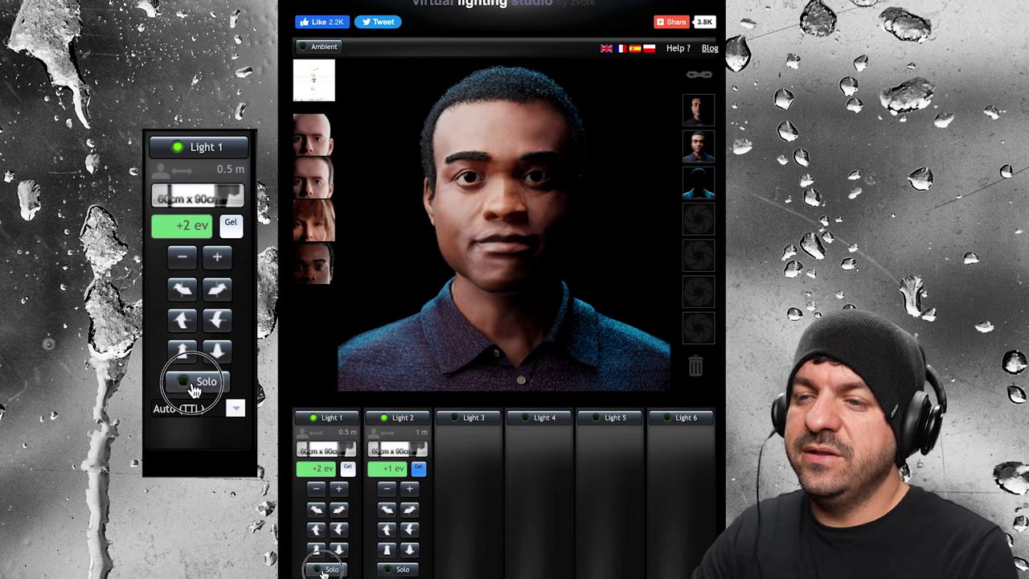
left_click(324, 570)
left_click(324, 570)
Solo the blue back light on and off, then bring up Light 1's modifier choices.
left_click(390, 570)
left_click(390, 570)
left_click(392, 570)
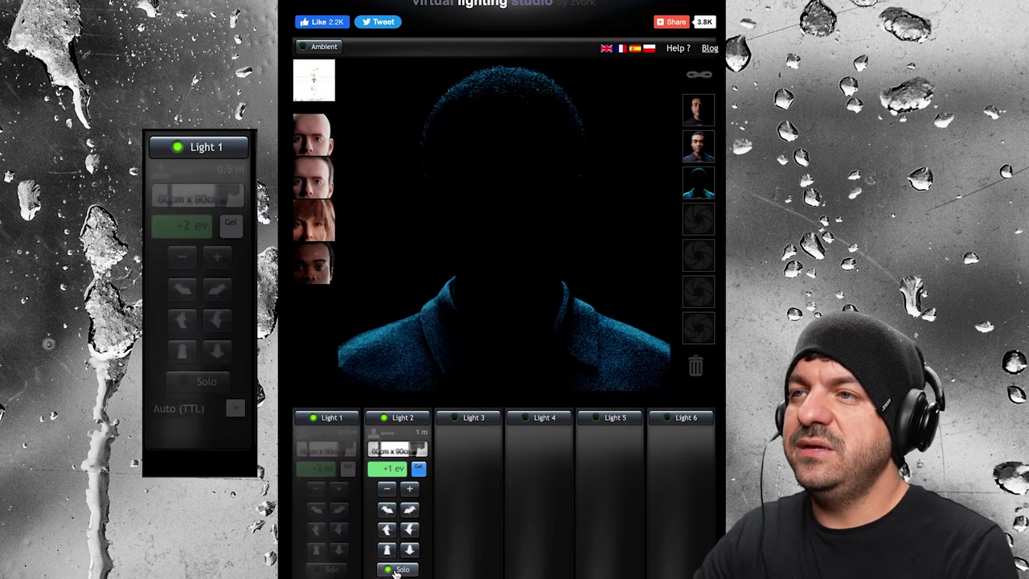
left_click(394, 570)
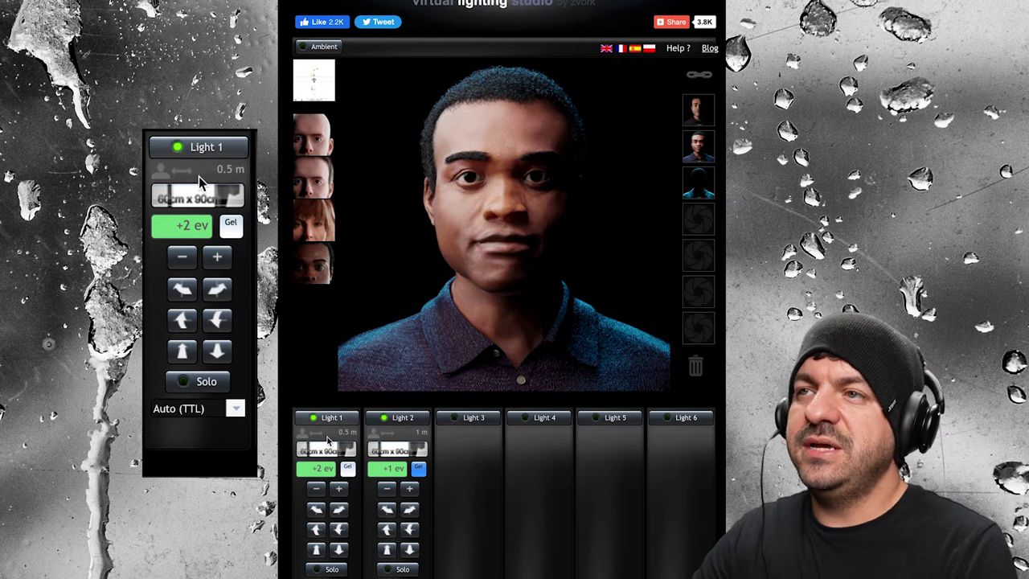
left_click(328, 451)
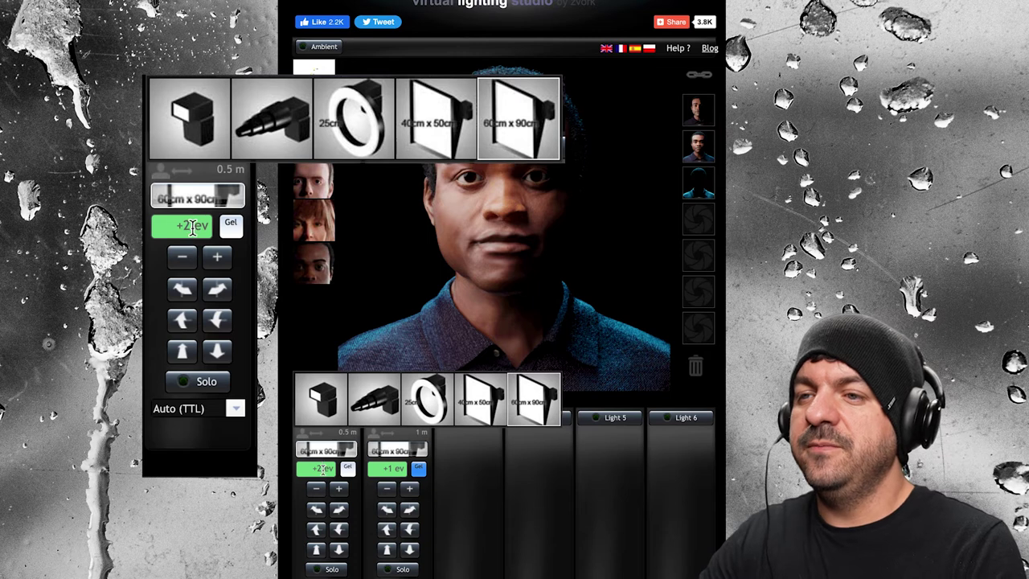
Dismiss the modifier choices, leaving Light 1 as the 60 cm x 90 cm soft box.
left_click(218, 260)
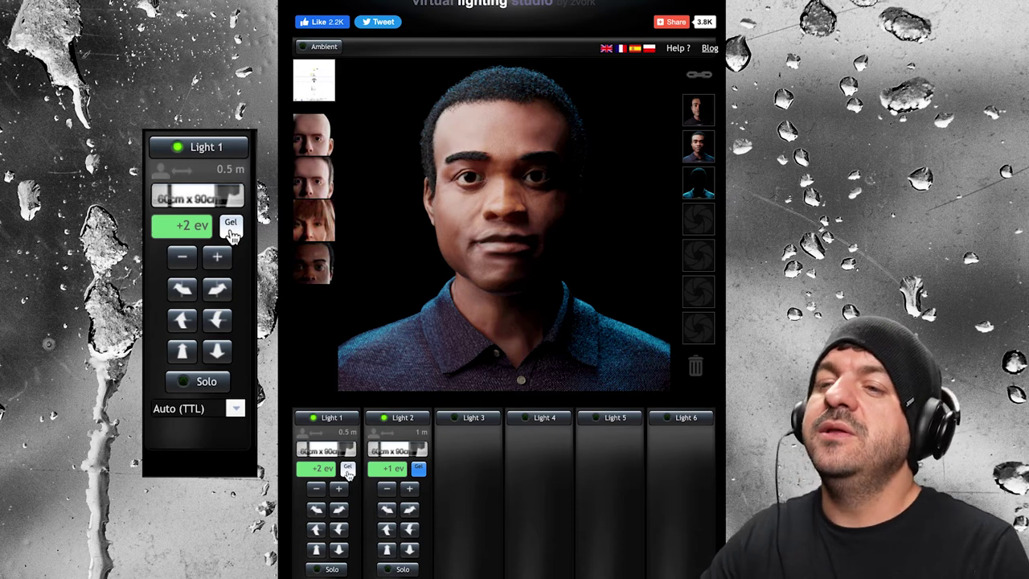
Try a pink gel on Light 1, then switch it to a full-strength red gel.
left_click(347, 470)
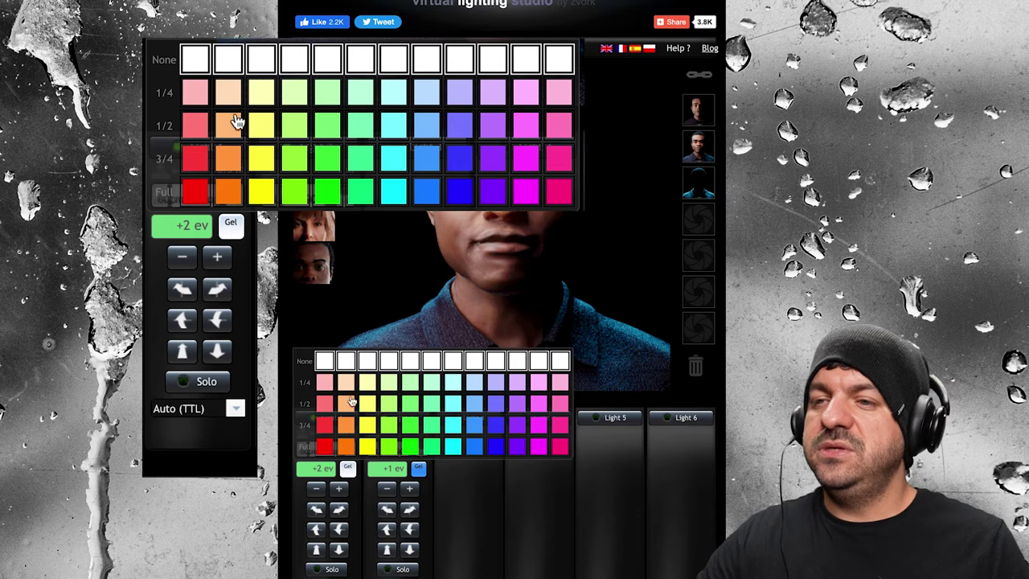
left_click(328, 407)
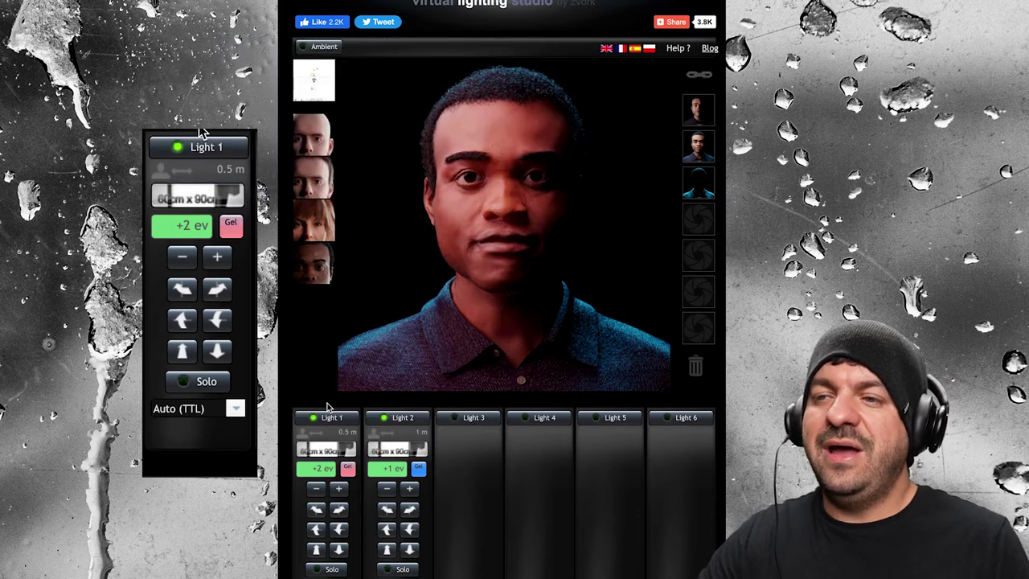
left_click(347, 471)
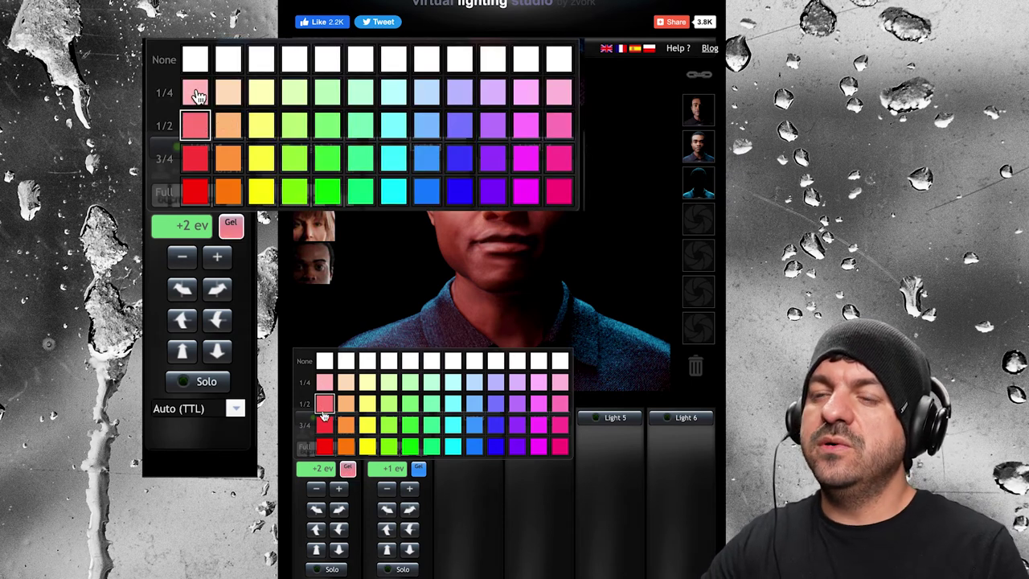
left_click(324, 447)
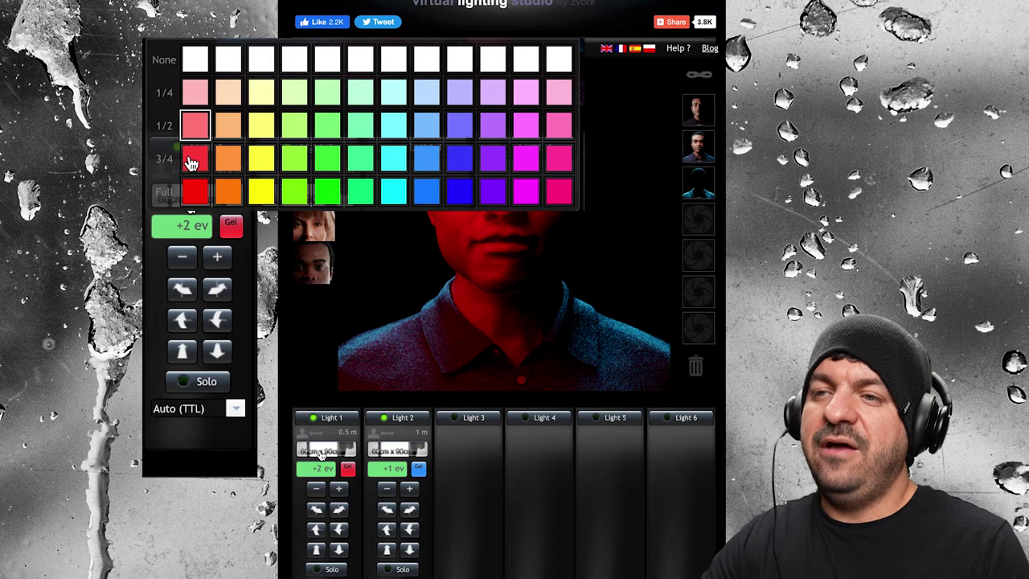
Change Light 1 to a quarter-strength pink gel and close the gel choices.
left_click(347, 468)
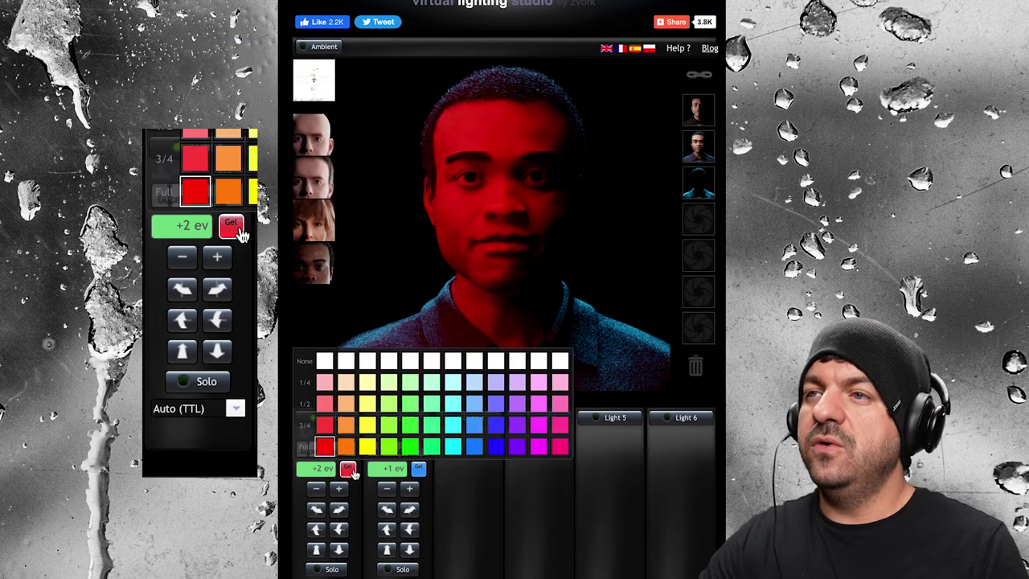
left_click(325, 383)
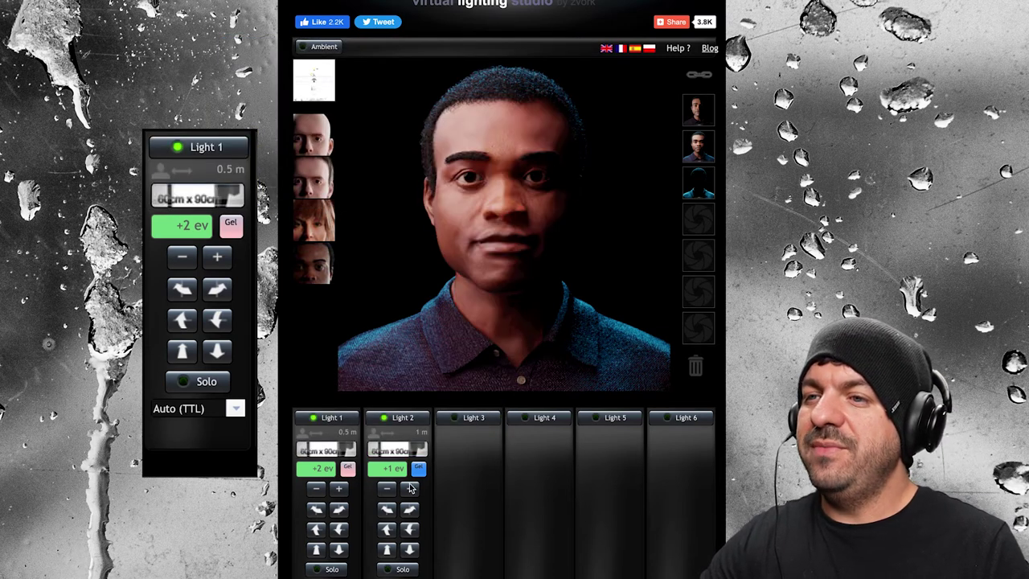
left_click(348, 469)
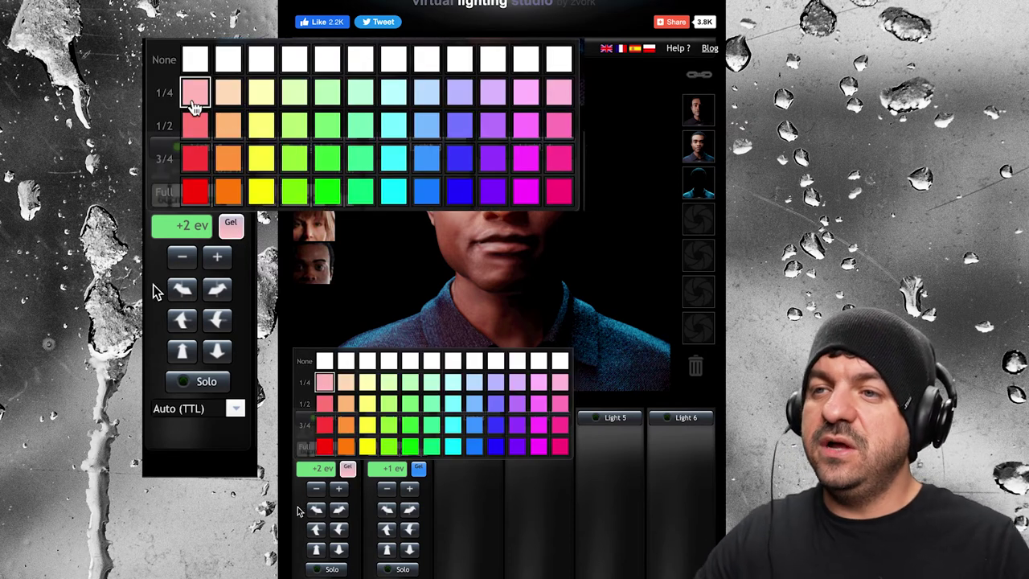
left_click(350, 472)
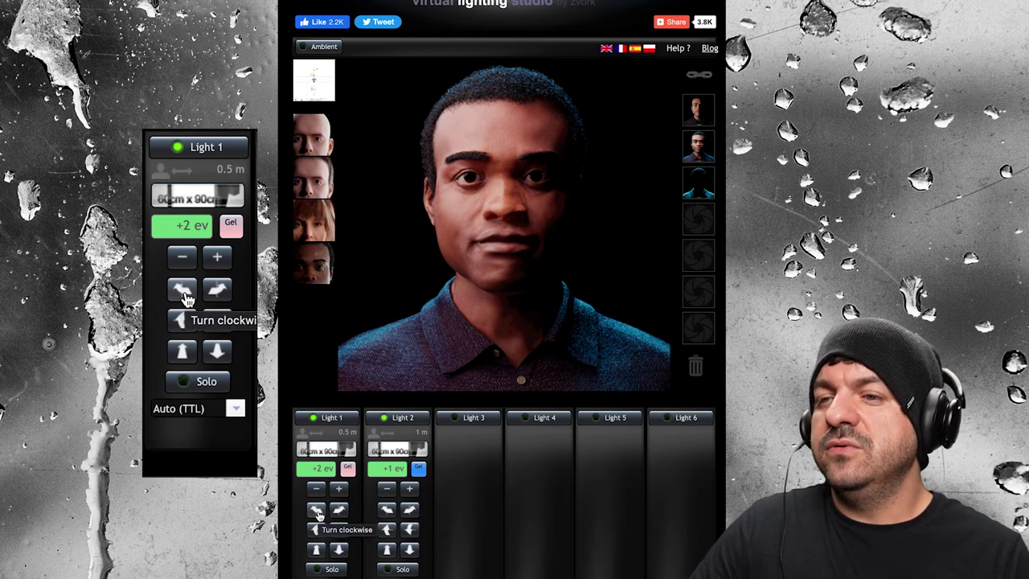
In the 3-D setup view, rotate Light 1 around to the subject's front-right.
left_click(313, 80)
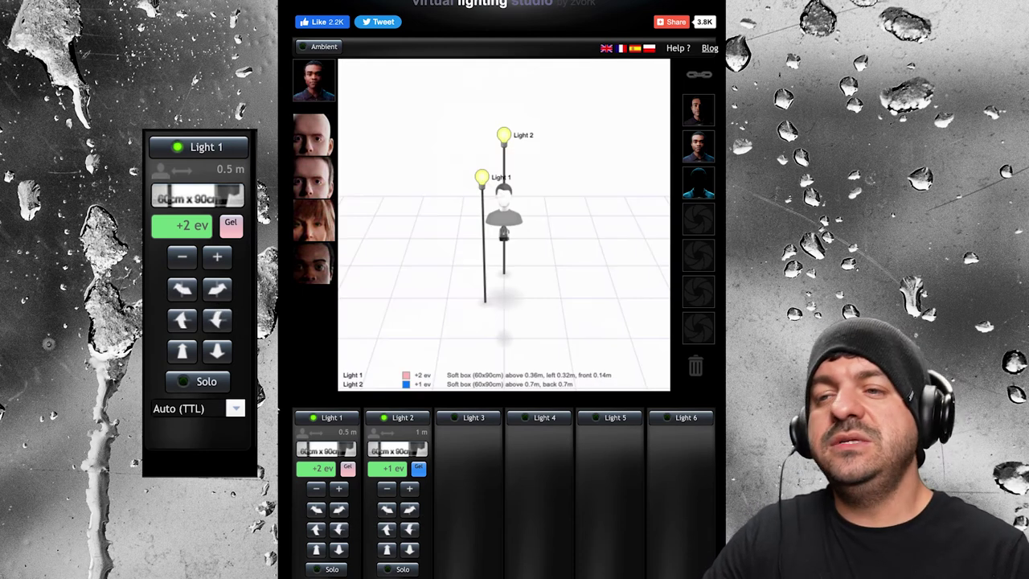
left_click(183, 291)
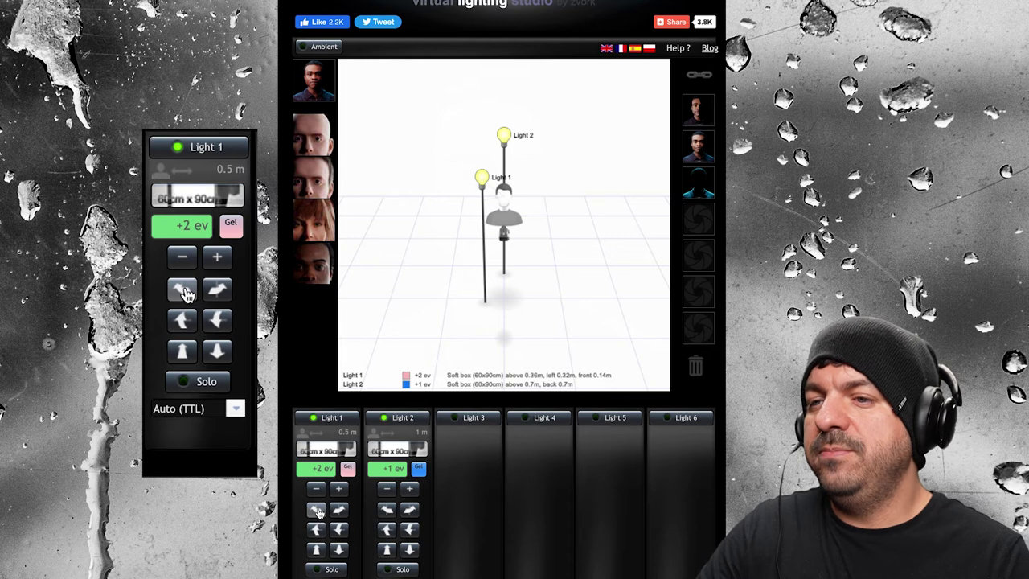
left_click(183, 292)
left_click(183, 292)
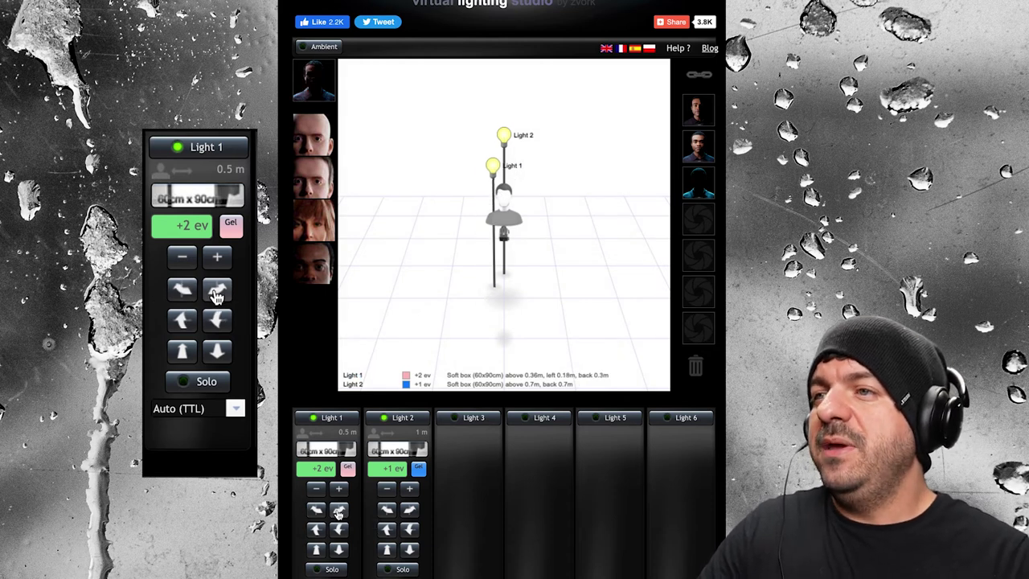
left_click(217, 292)
left_click(217, 293)
left_click(217, 292)
left_click(217, 293)
left_click(217, 293)
left_click(217, 292)
left_click(217, 293)
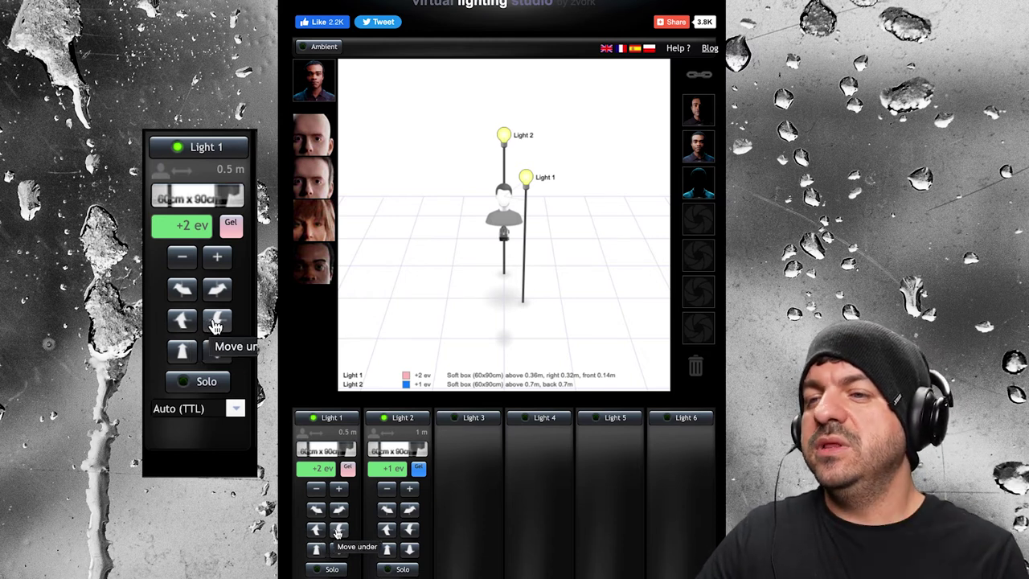
Lower Light 1 below the face to 0.44 m and view the underlit portrait.
left_click(217, 324)
left_click(217, 324)
left_click(217, 324)
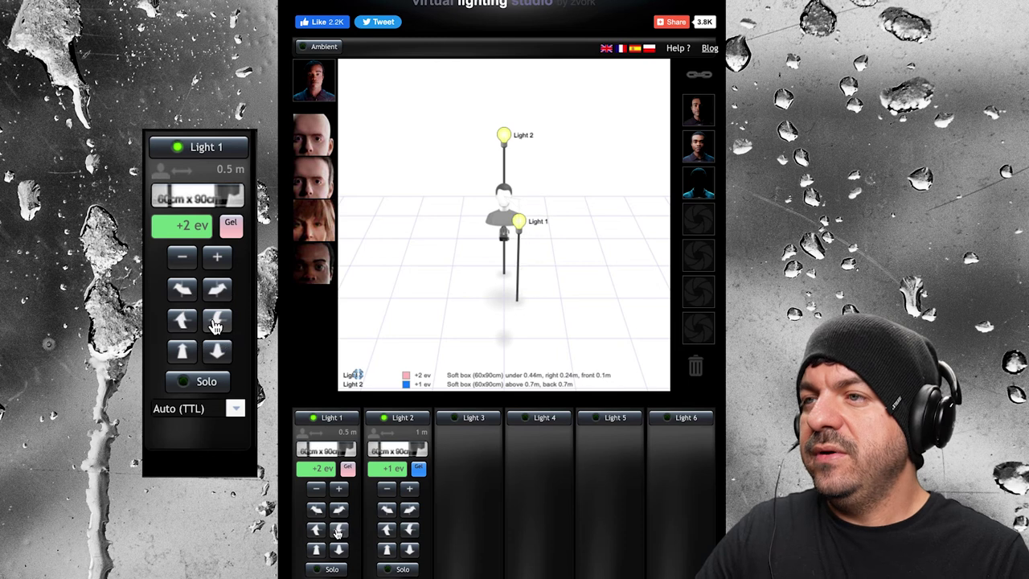
left_click(314, 80)
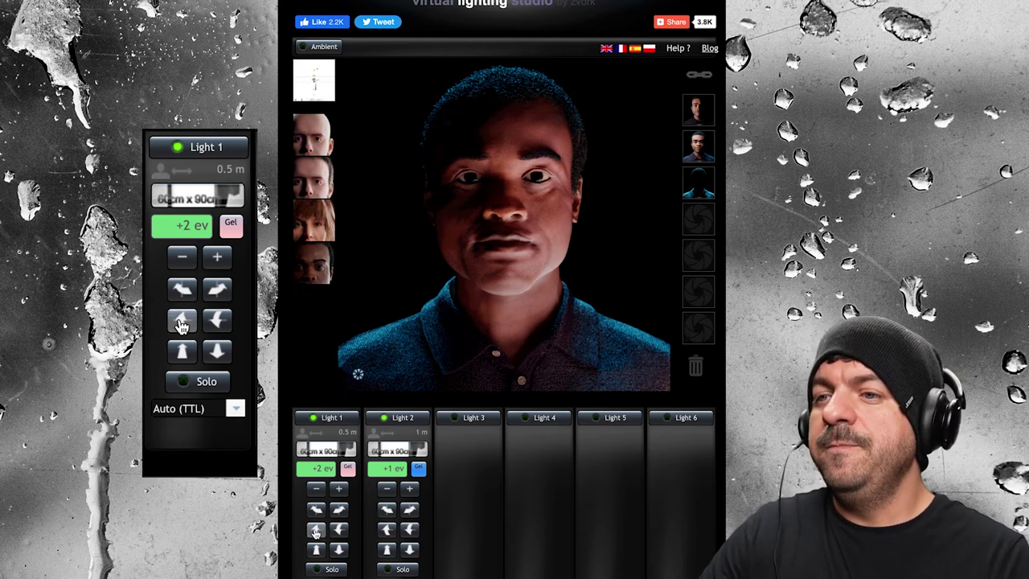
Raise Light 1 back above the subject's face for more even front light.
left_click(316, 531)
left_click(315, 531)
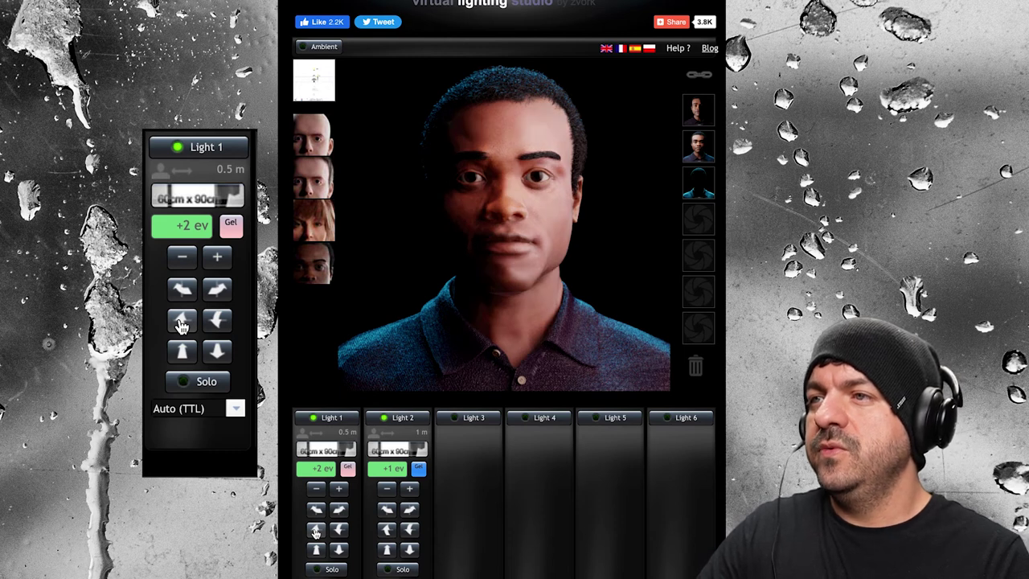
left_click(316, 531)
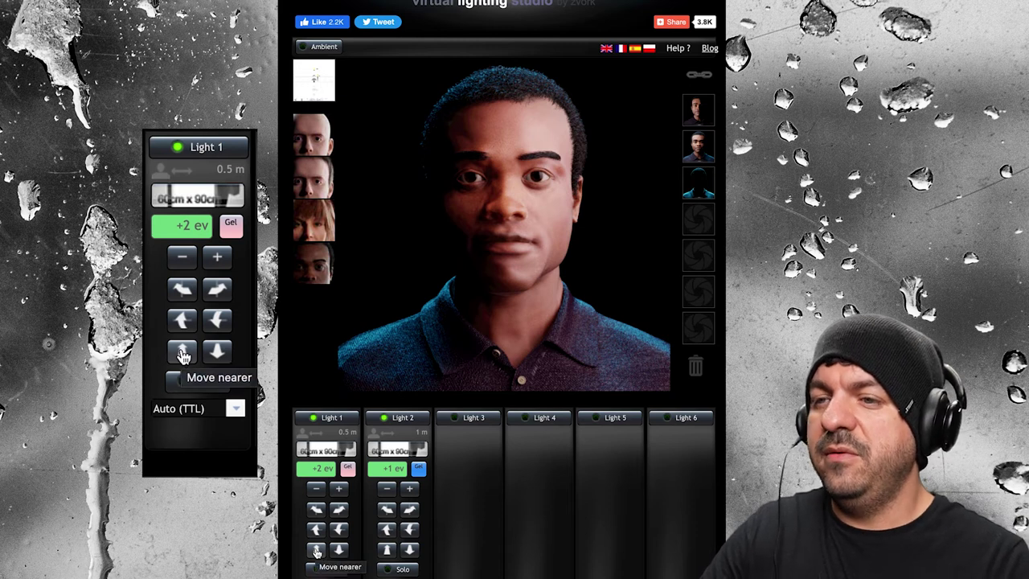
Push Light 1 out to 2 m, check the portrait, return it to 0.5 m, showing the diagram.
left_click(314, 83)
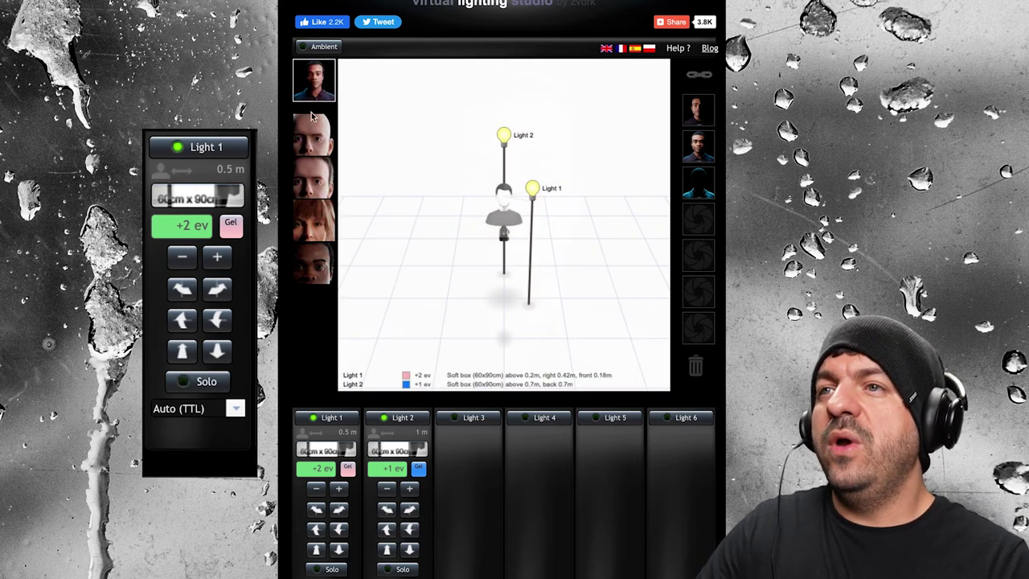
left_click(340, 550)
left_click(340, 551)
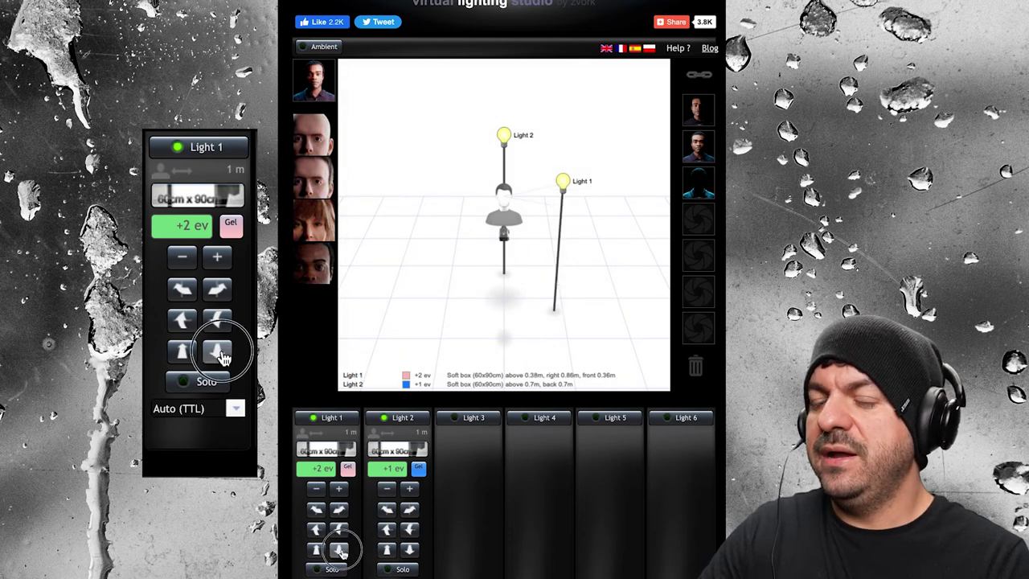
left_click(317, 94)
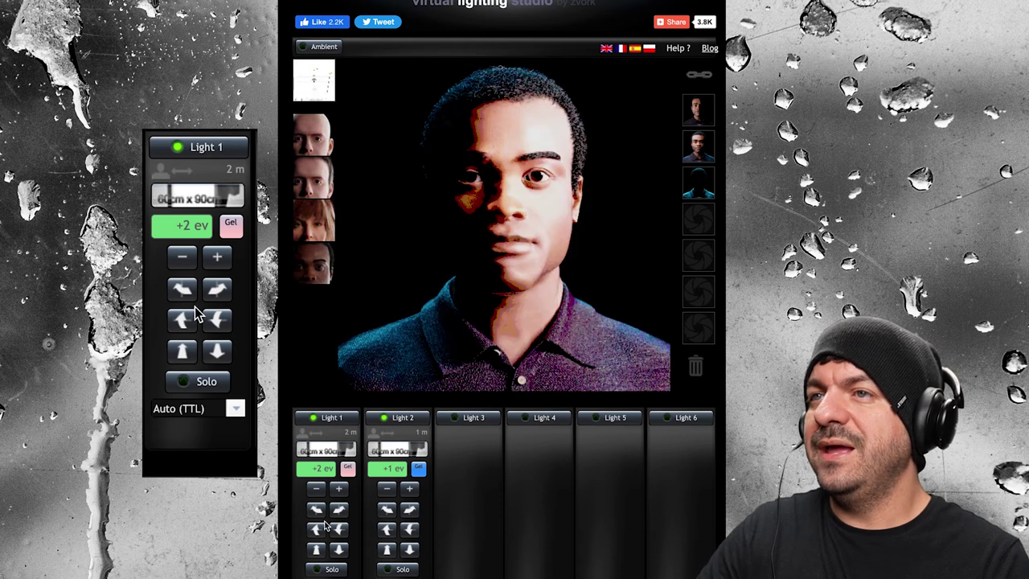
left_click(315, 550)
left_click(316, 550)
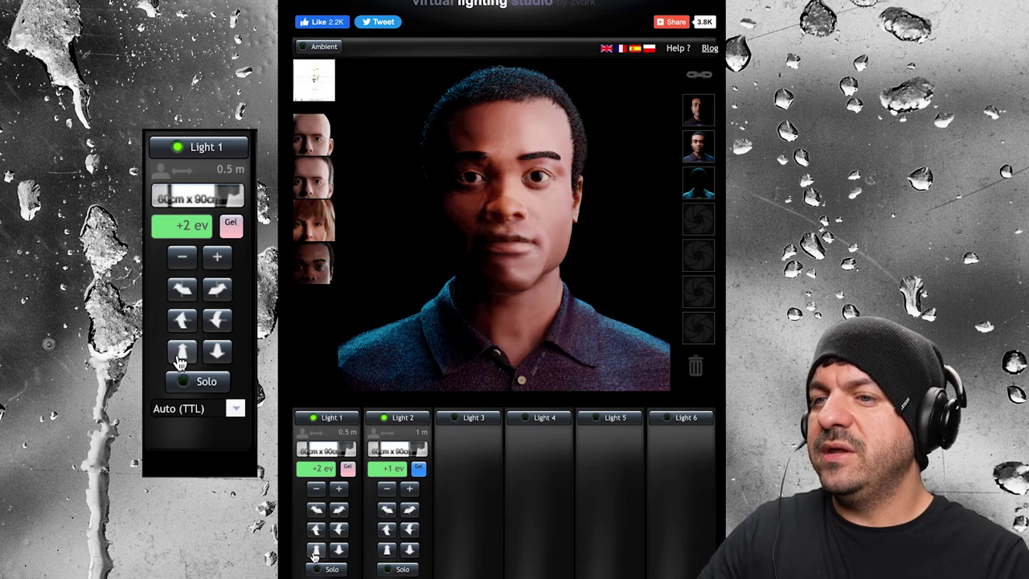
left_click(324, 90)
left_click(324, 91)
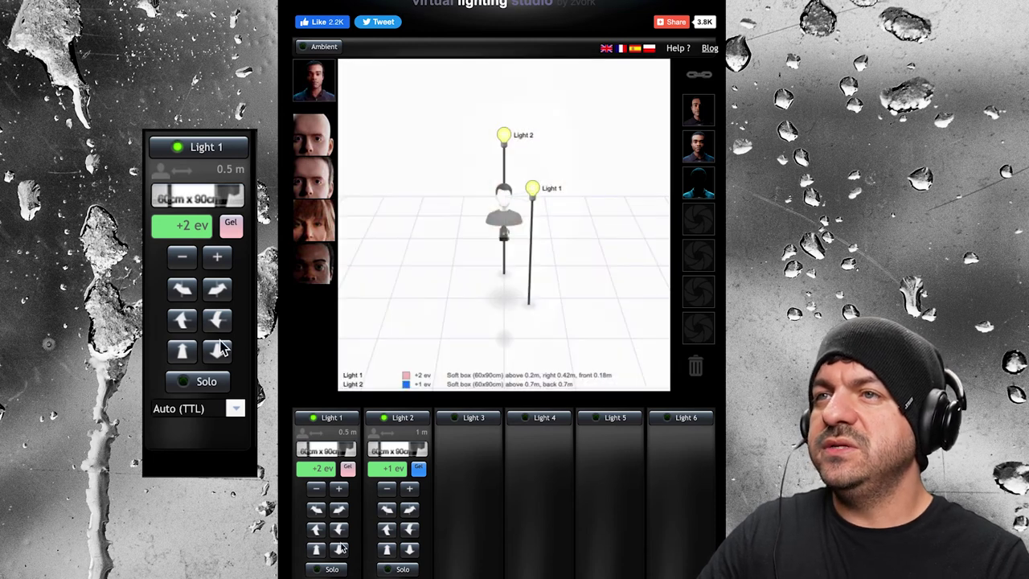
Preview the portrait lit by Light 1 solo, restore Light 2, and list Light 1's output units.
left_click(205, 382)
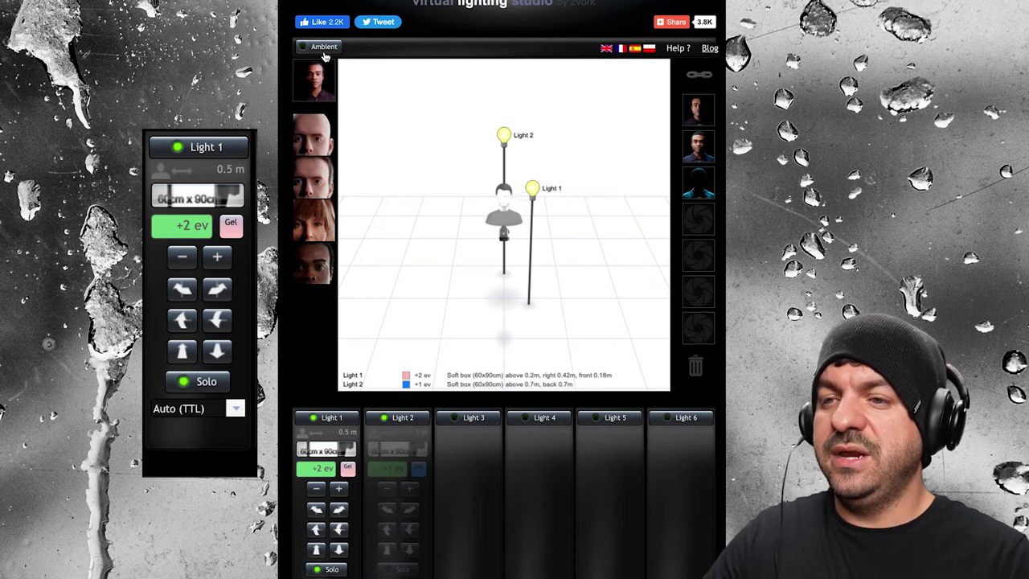
left_click(318, 83)
left_click(317, 82)
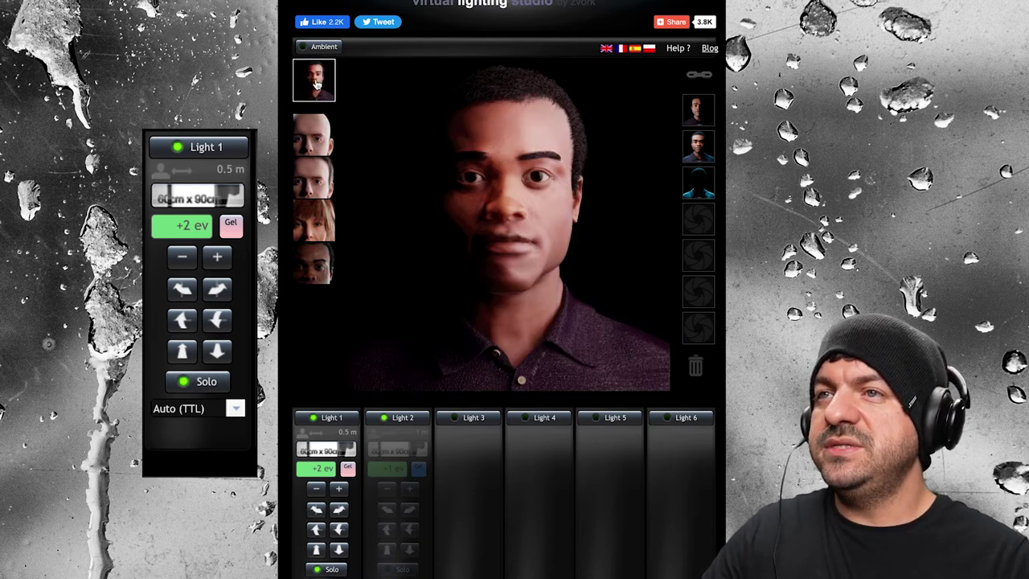
left_click(317, 569)
left_click(197, 410)
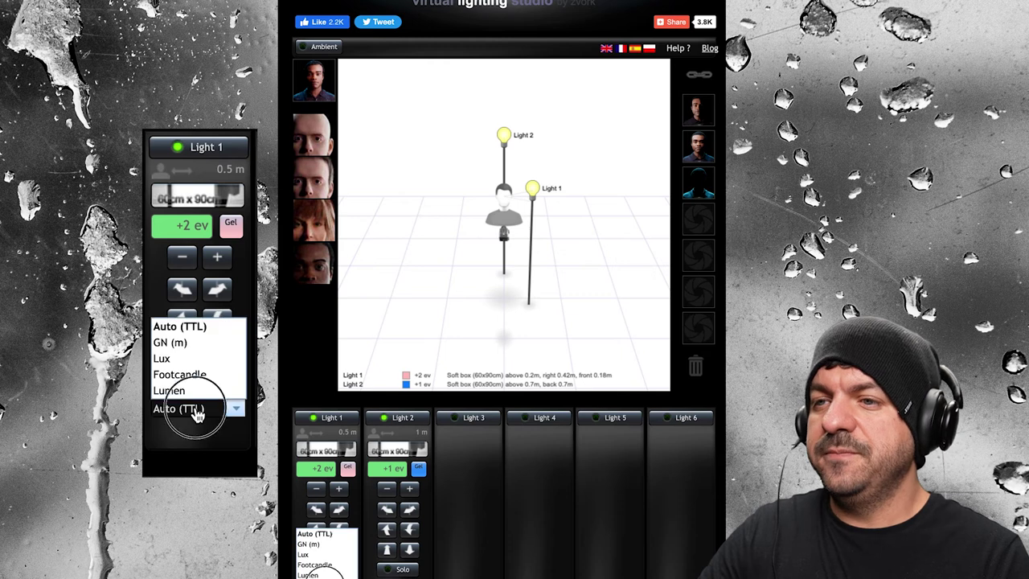